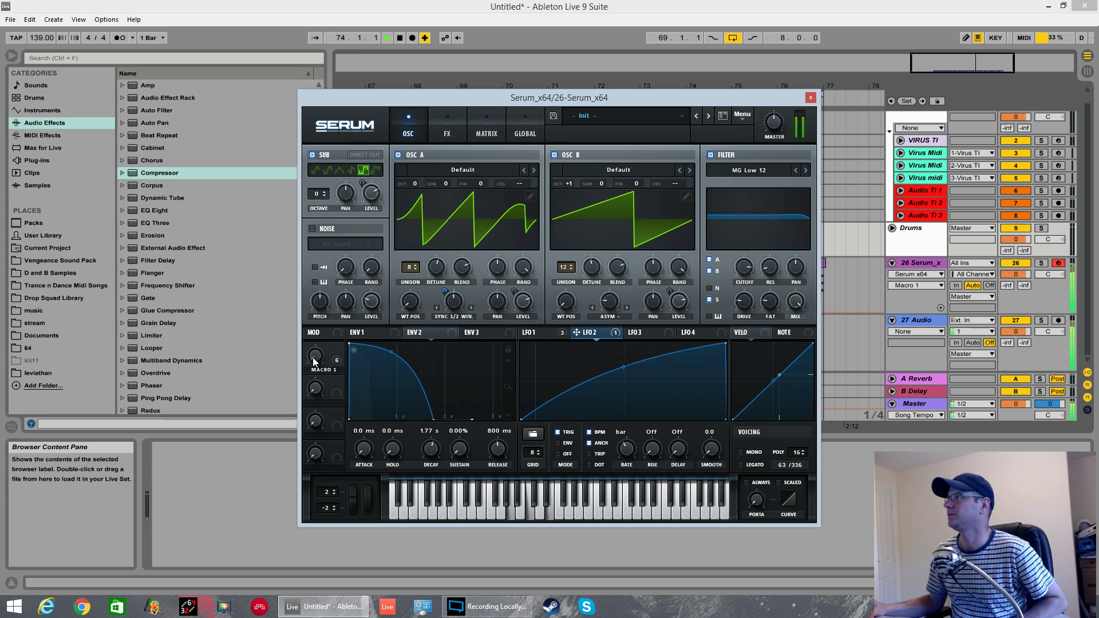
# Step: Sweep Macro 1 upward while the loop plays to audition its effect, and stop playback
pyautogui.moveTo(317, 358)
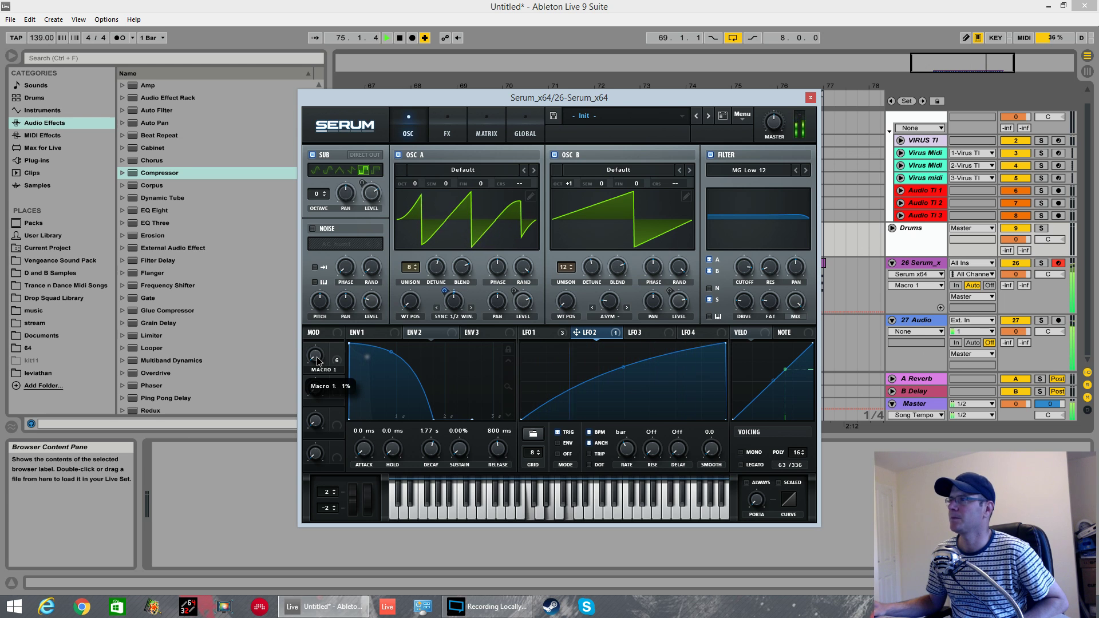
pyautogui.moveTo(317, 359); pyautogui.dragTo(315, 268)
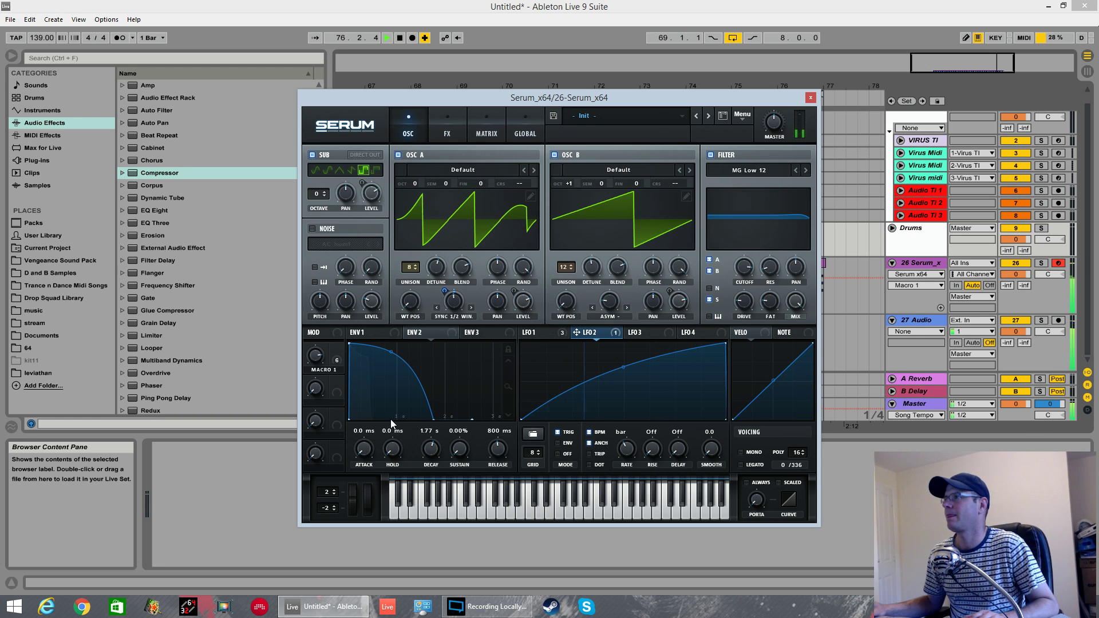
pyautogui.press('space')
# Step: Reposition the Serum window and solo the Serum track
pyautogui.moveTo(531, 101); pyautogui.dragTo(503, 141)
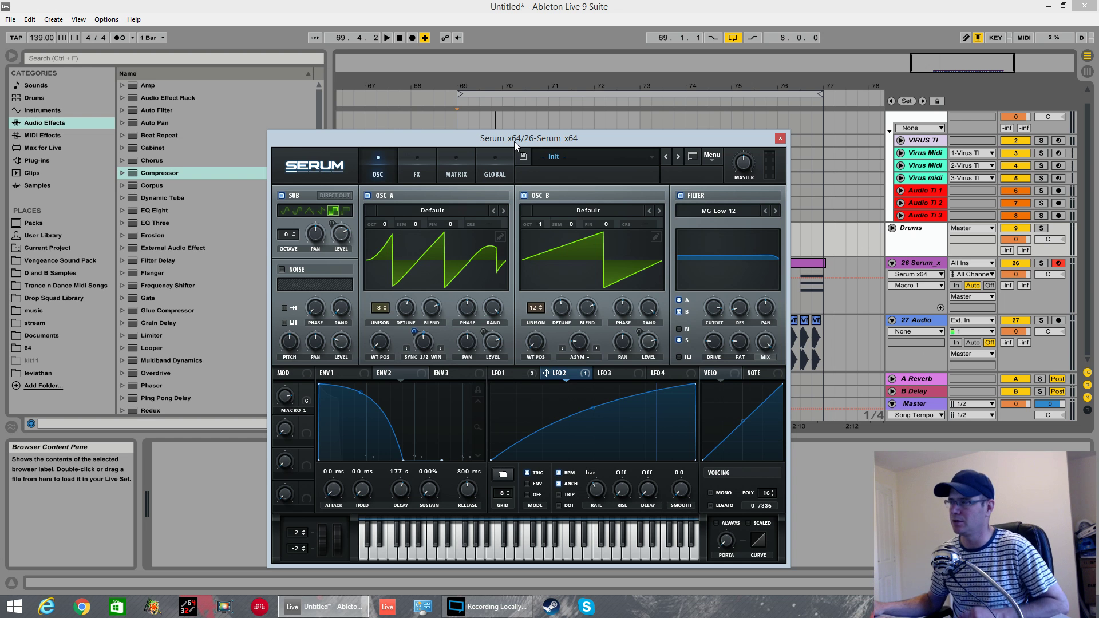
pyautogui.moveTo(606, 138); pyautogui.dragTo(637, 114)
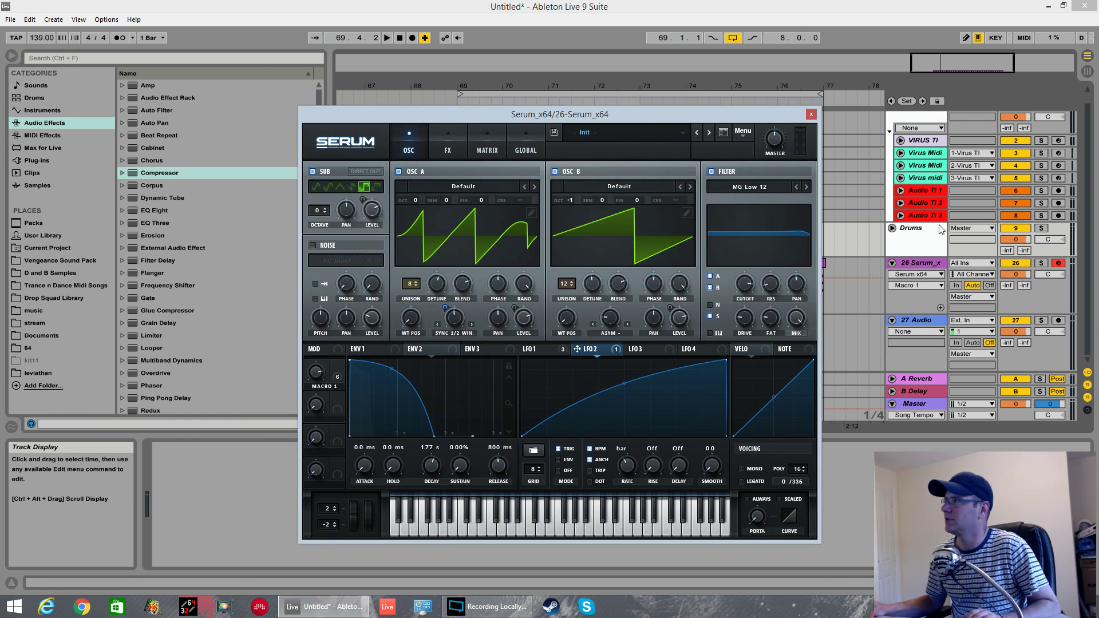
pyautogui.click(1041, 263)
pyautogui.click(559, 115)
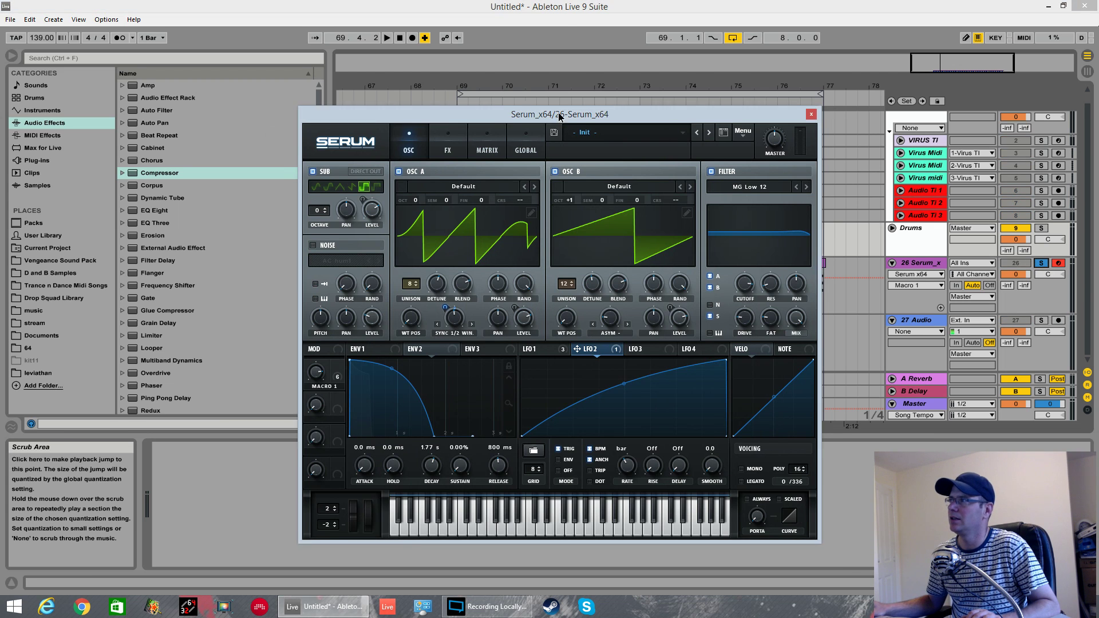
pyautogui.moveTo(559, 118); pyautogui.dragTo(573, 93)
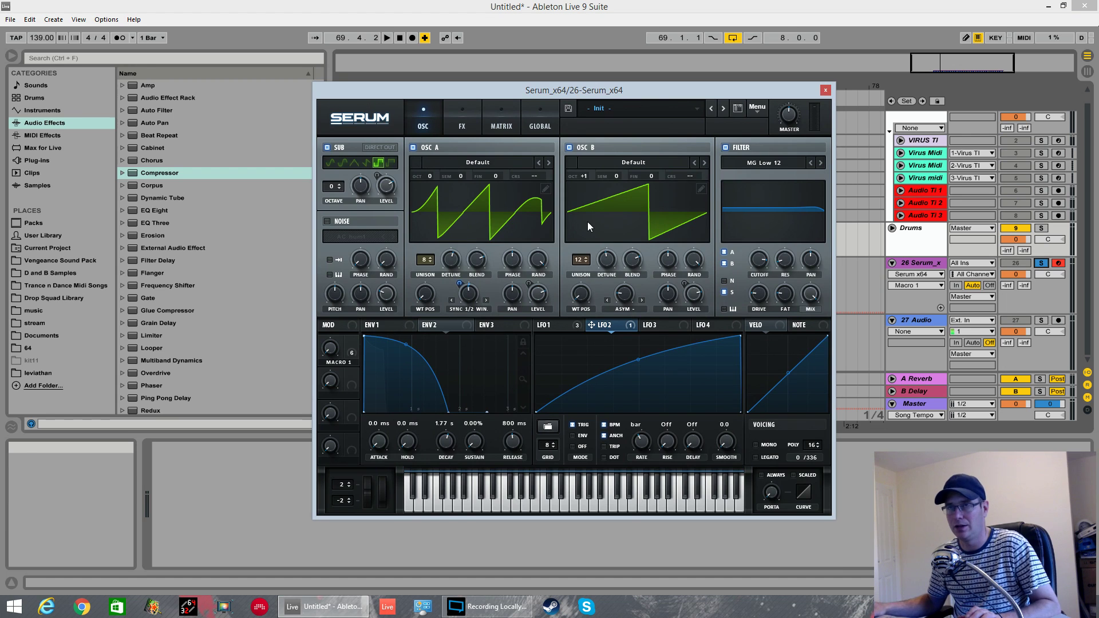
# Step: Play the soloed Serum loop and turn Macro 1 up to hear the pumping effect
pyautogui.press('space')
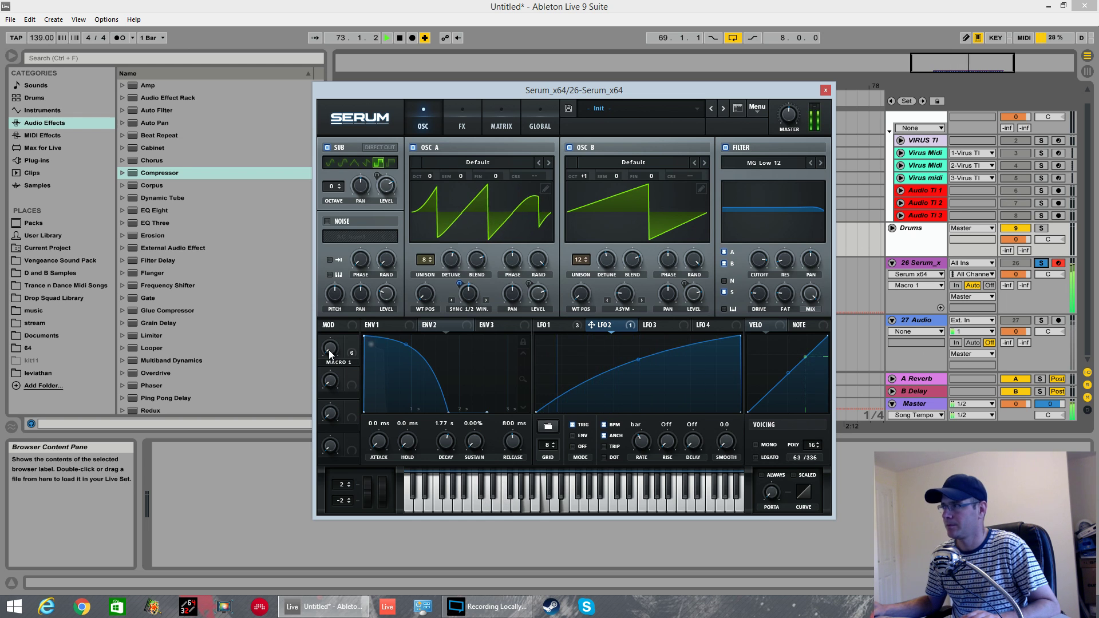
pyautogui.press('space')
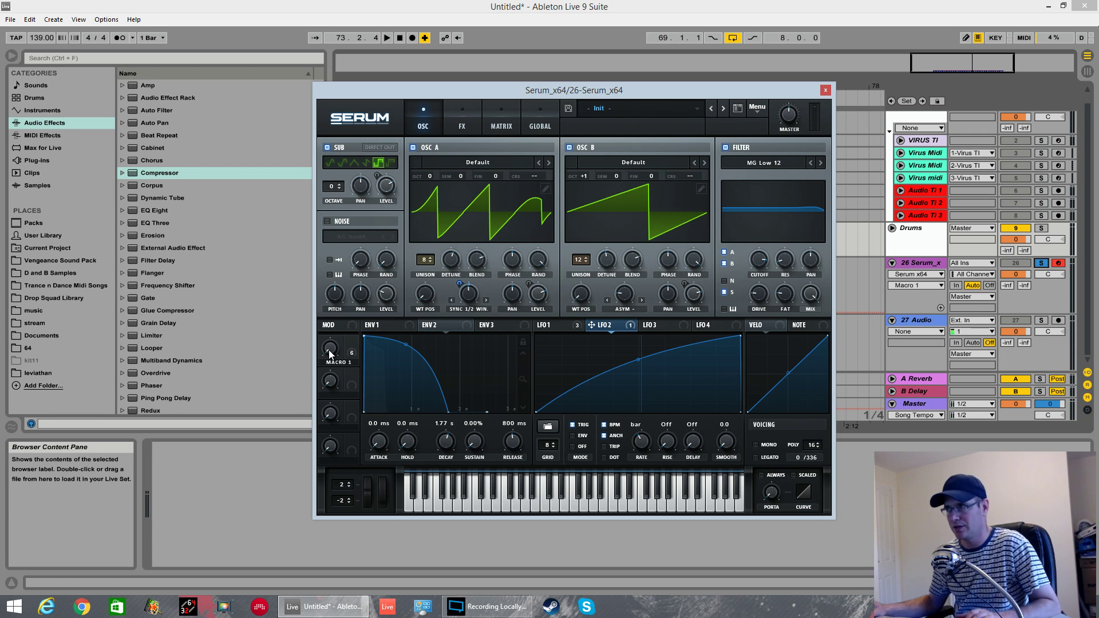
pyautogui.press('space')
pyautogui.moveTo(329, 353); pyautogui.dragTo(343, 297)
# Step: Display LFO 1 and audition its curve by nudging a point and sweeping Macro 1 up and back down during playback
pyautogui.click(546, 325)
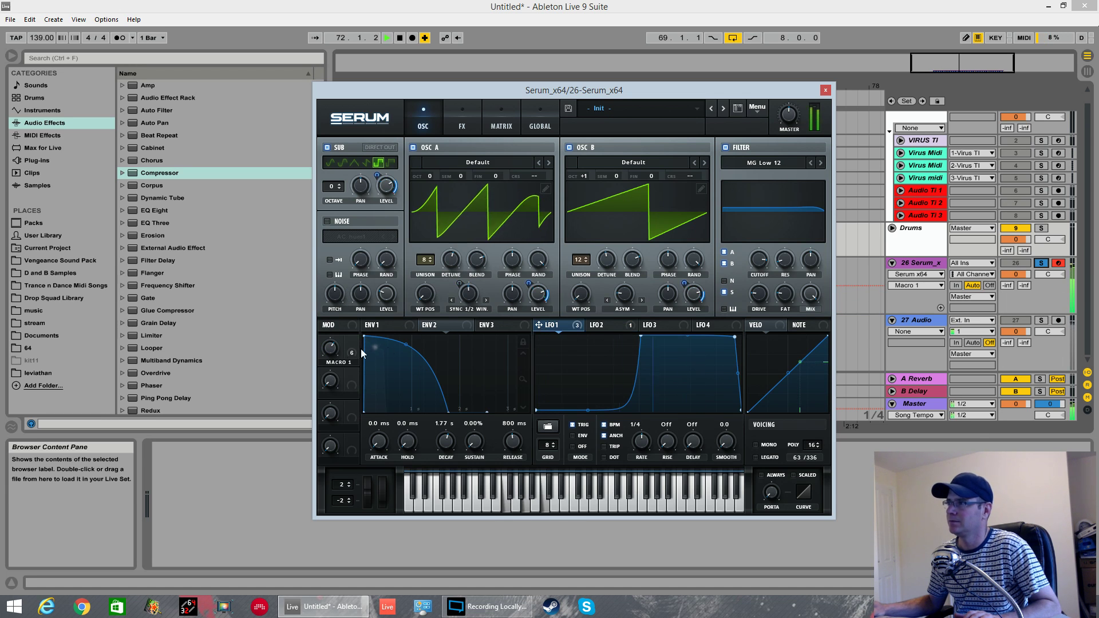
pyautogui.moveTo(331, 348); pyautogui.dragTo(337, 289)
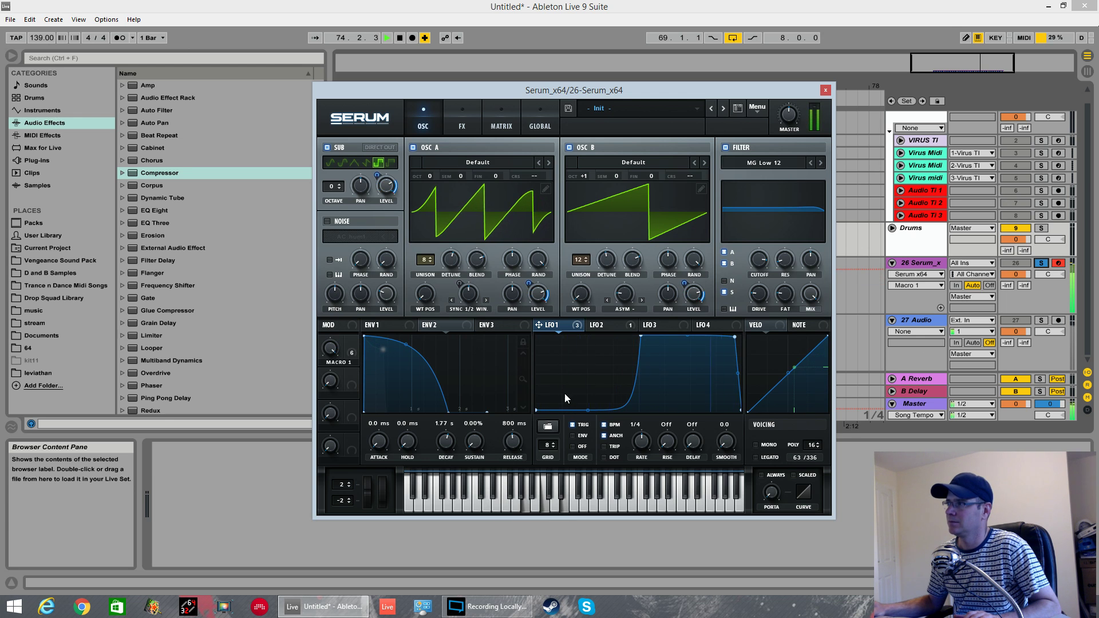
pyautogui.moveTo(588, 411); pyautogui.dragTo(585, 402)
pyautogui.moveTo(332, 347); pyautogui.dragTo(338, 495)
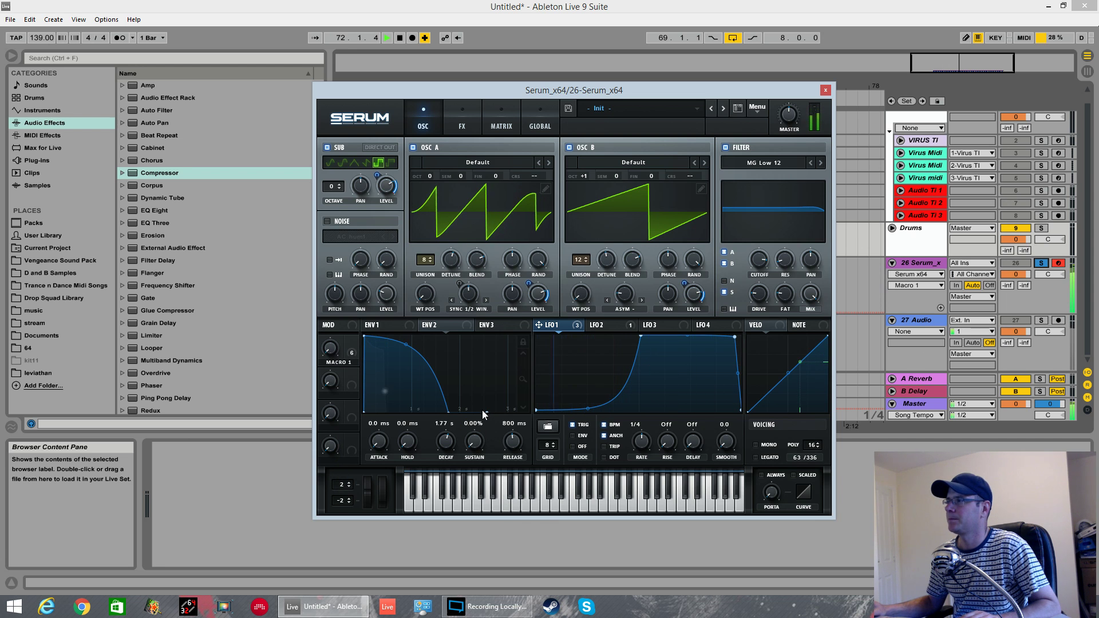
pyautogui.press('space')
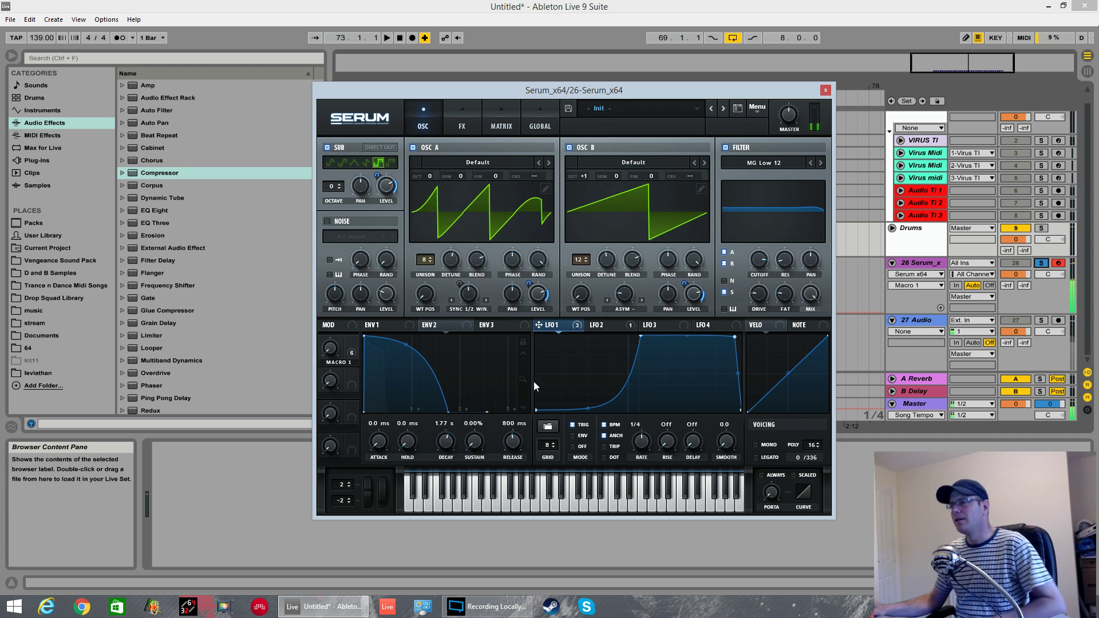
# Step: Remove all modulators from the level controls of oscillator A, oscillator B and the sub oscillator
pyautogui.rightClick(539, 294)
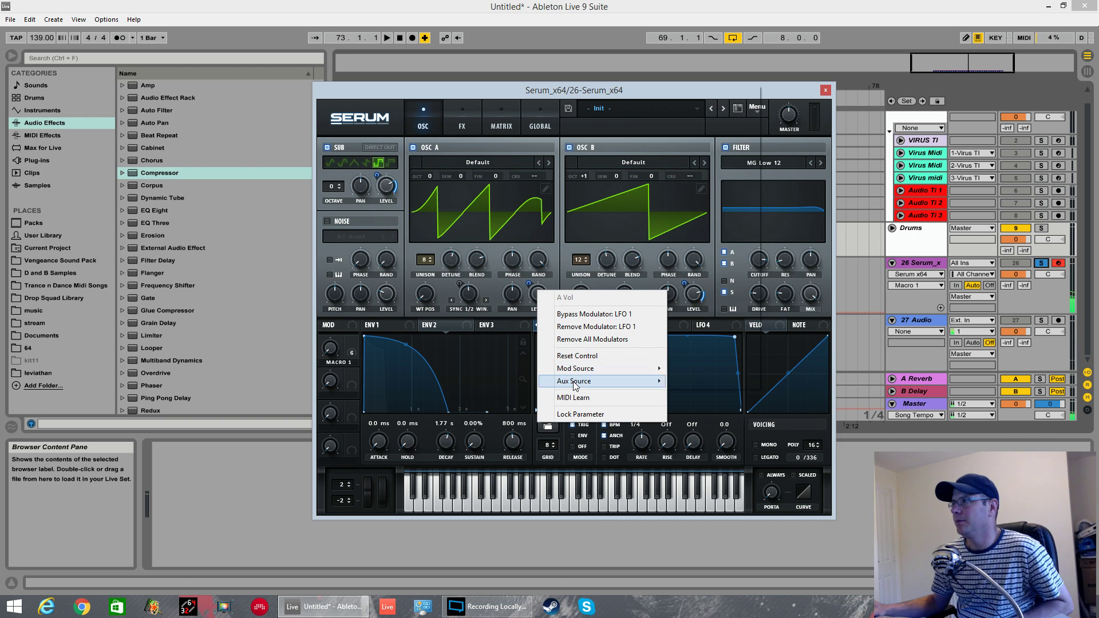
pyautogui.click(599, 342)
pyautogui.rightClick(692, 291)
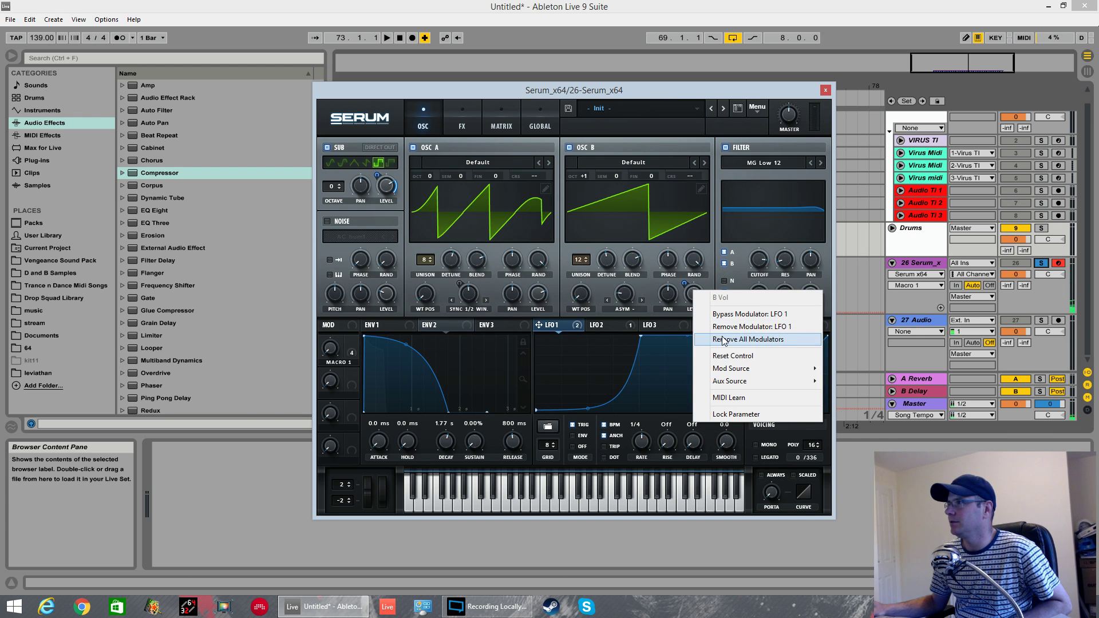
pyautogui.click(723, 338)
pyautogui.rightClick(388, 188)
pyautogui.click(431, 237)
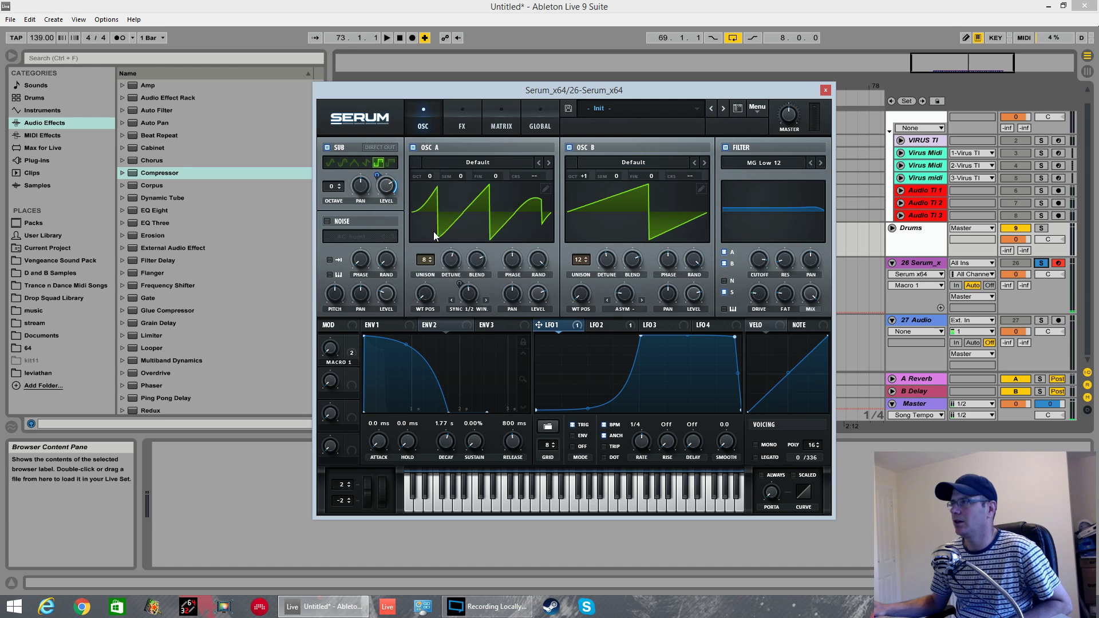
# Step: Check the remaining assignments in the modulation matrix and play the loop briefly without level modulation
pyautogui.click(504, 125)
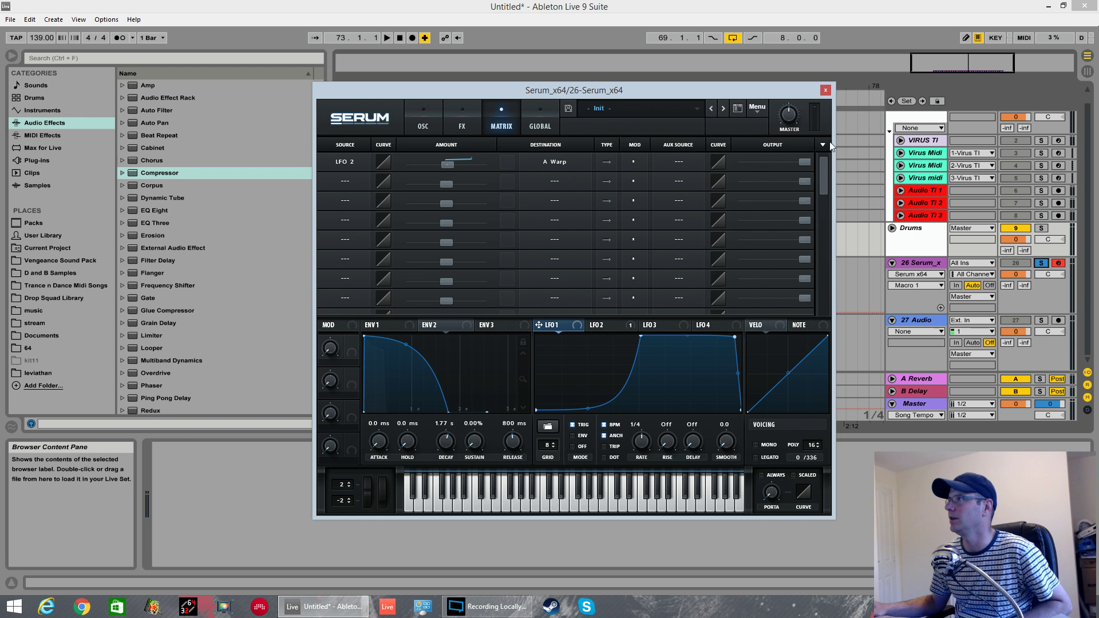
pyautogui.click(423, 117)
pyautogui.press('space')
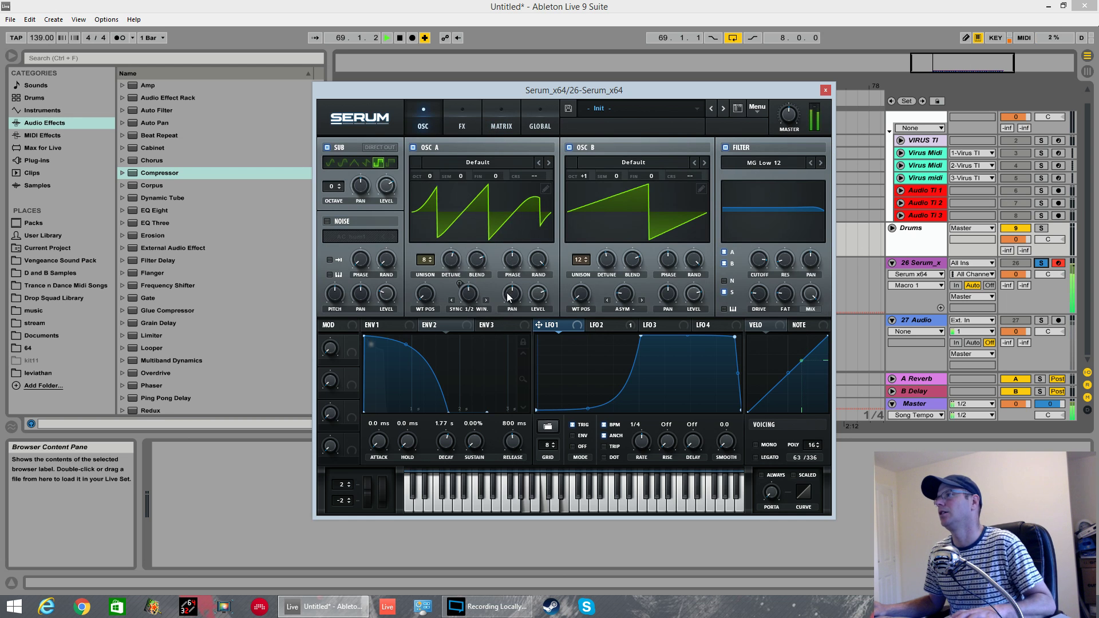
pyautogui.press('space')
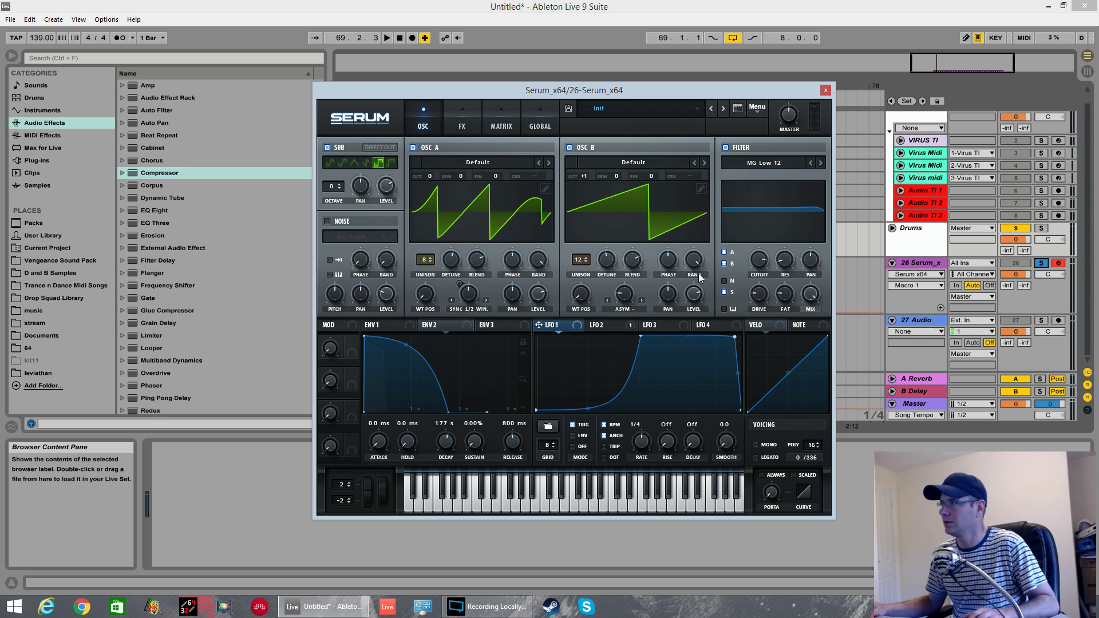
# Step: Lower the Serum track's volume to -1.2 dB while the loop plays, and stop playback
pyautogui.press('space')
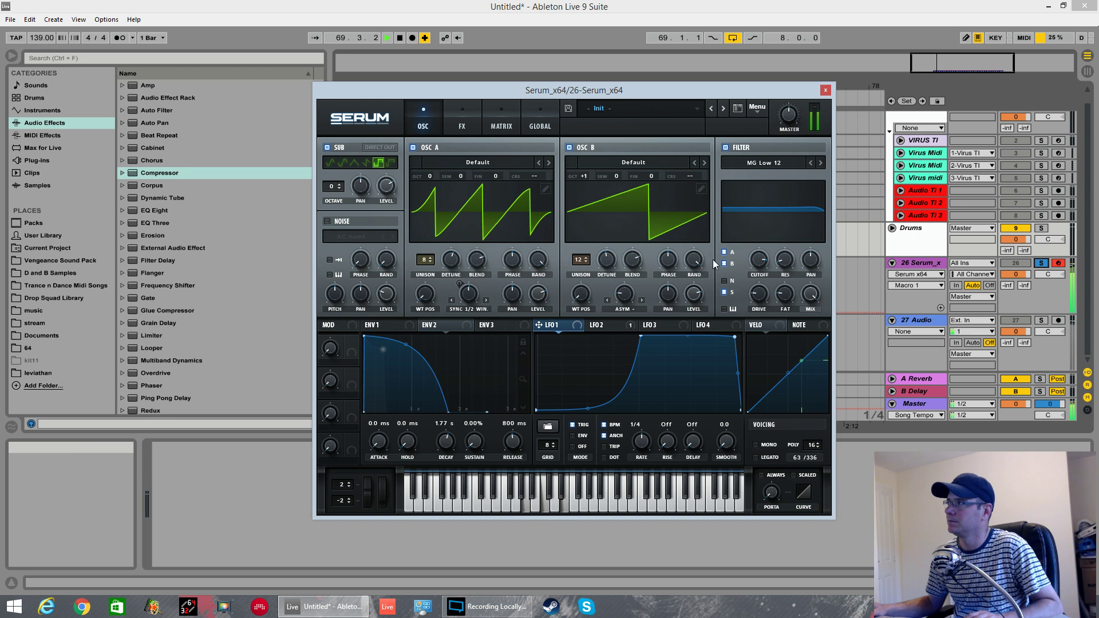
pyautogui.moveTo(1013, 274); pyautogui.dragTo(1014, 279)
pyautogui.press('space')
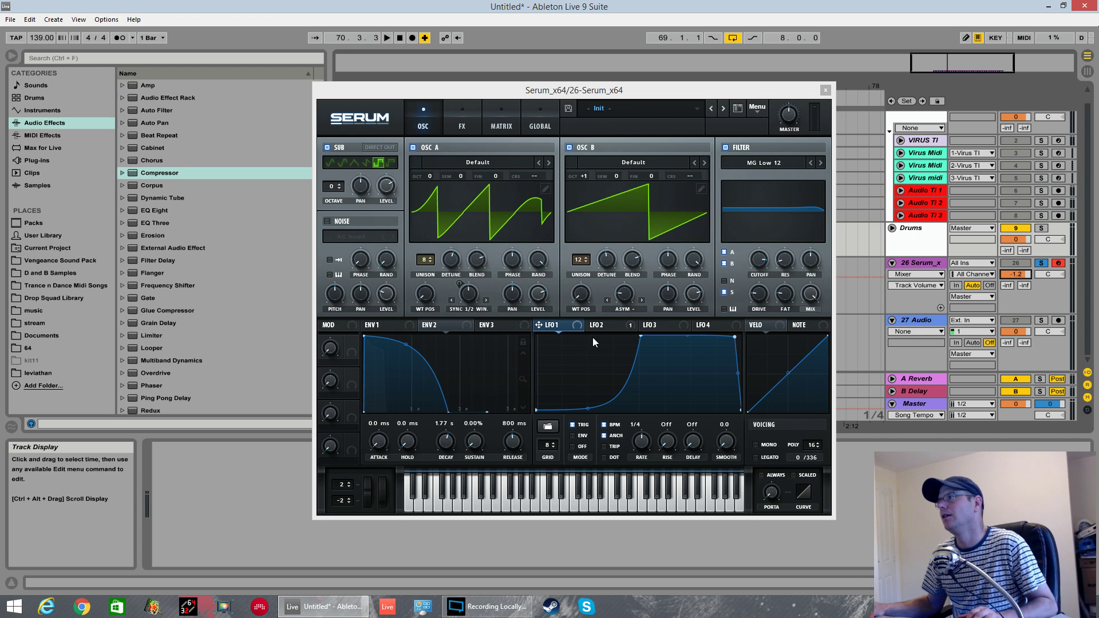
# Step: Try two preset shapes from the Sidechain category on LFO 1
pyautogui.click(559, 327)
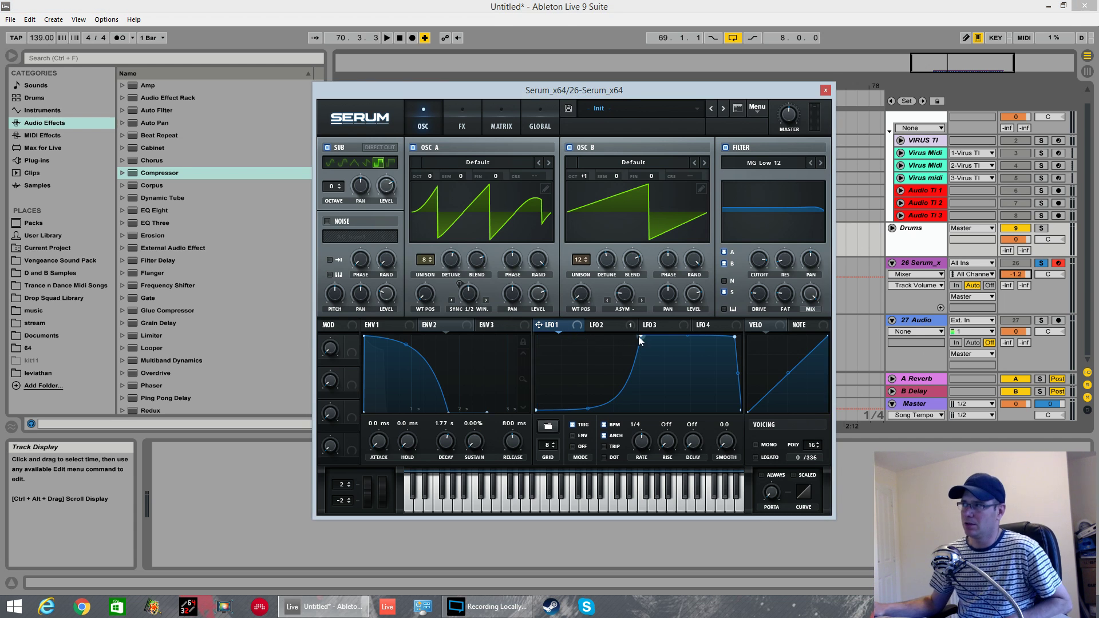
pyautogui.click(553, 426)
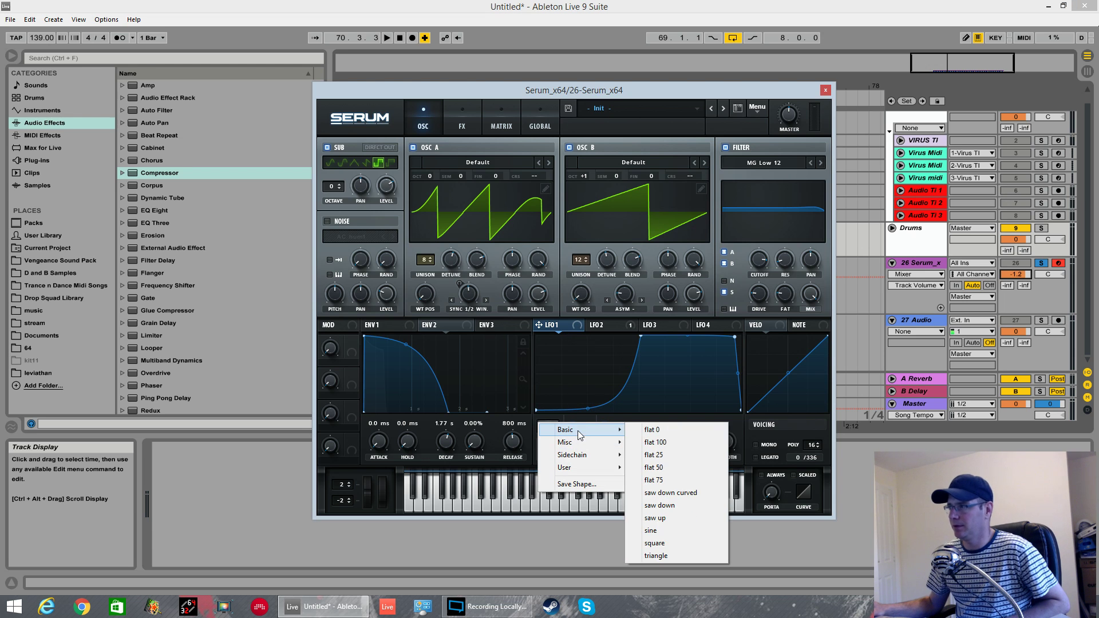
pyautogui.moveTo(581, 456)
pyautogui.click(650, 454)
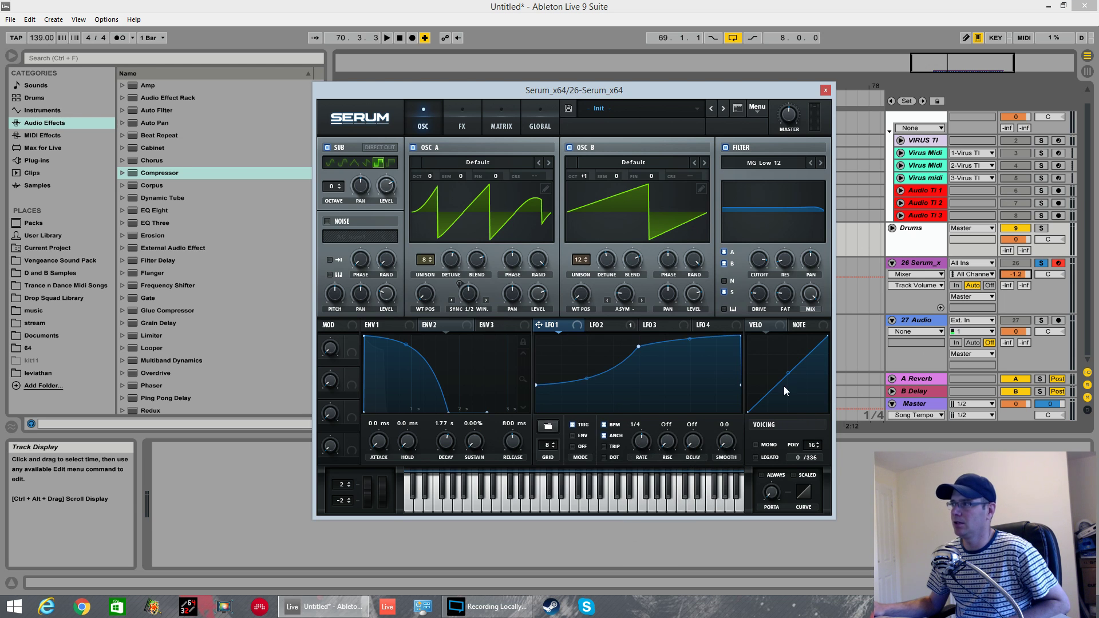
pyautogui.click(548, 431)
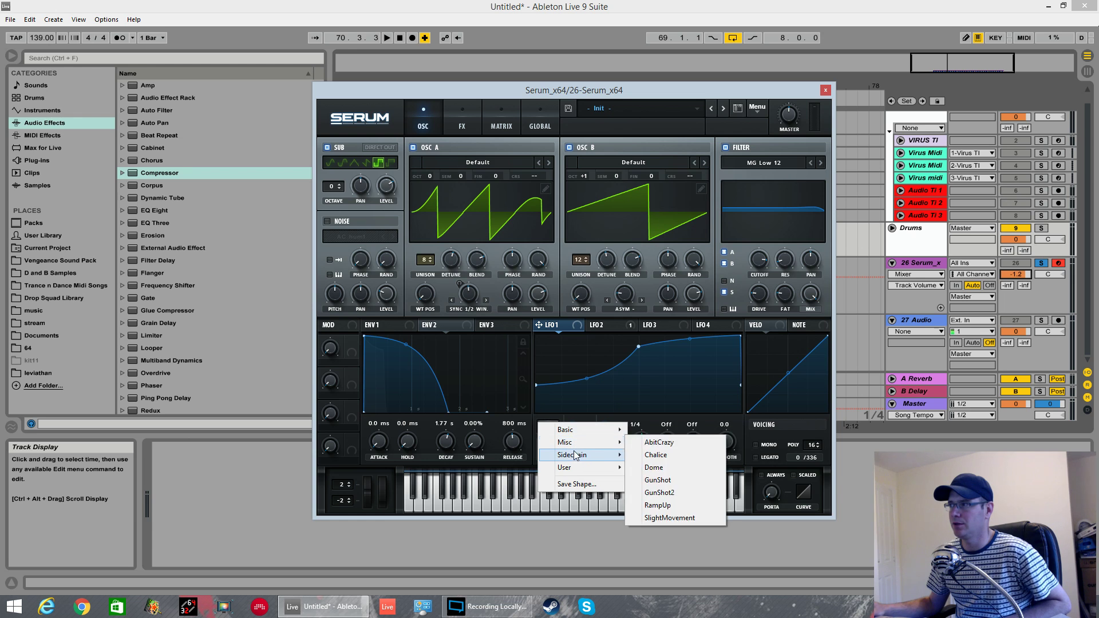
pyautogui.moveTo(581, 454)
pyautogui.click(652, 505)
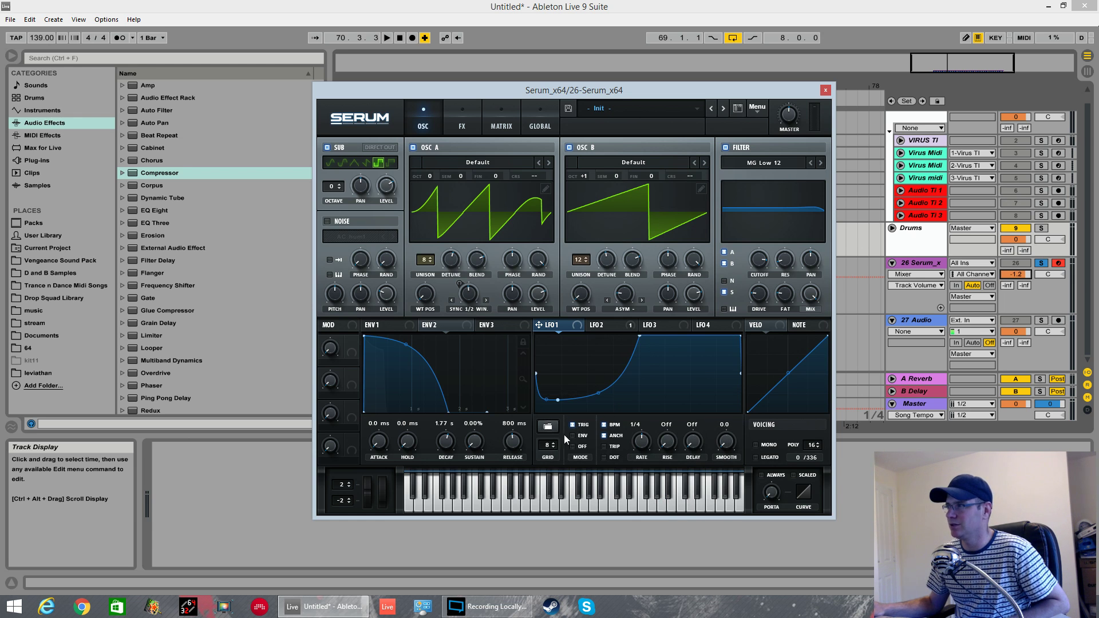
# Step: Load a preset shape with a flat start and a curved rise into LFO 1, and audition the loop briefly
pyautogui.click(548, 428)
pyautogui.moveTo(581, 455)
pyautogui.click(649, 530)
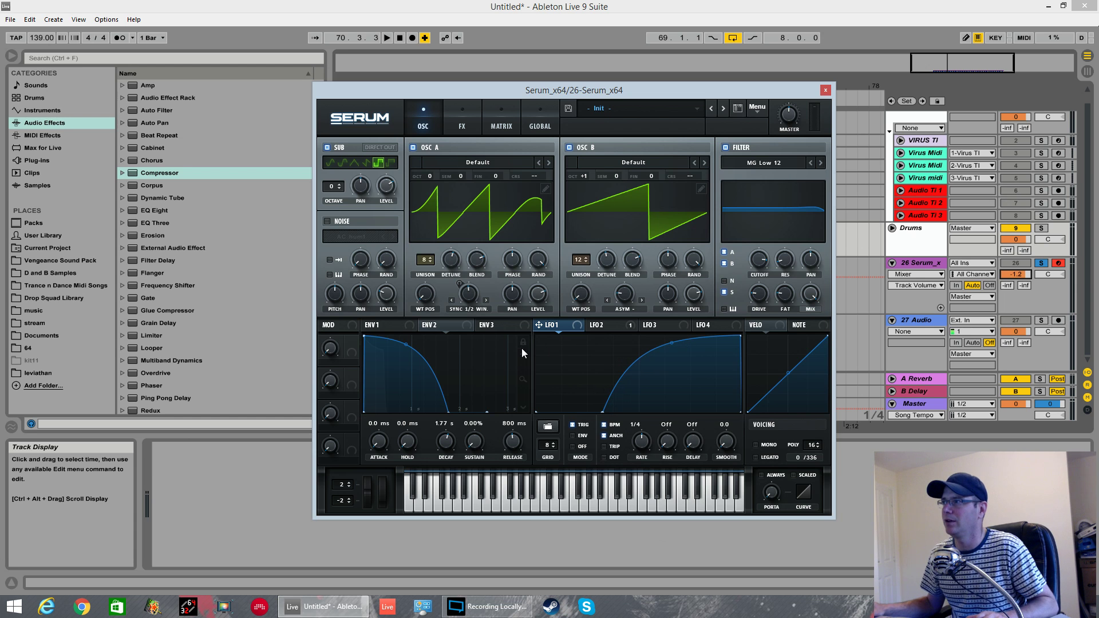
pyautogui.press('space')
pyautogui.press('space')
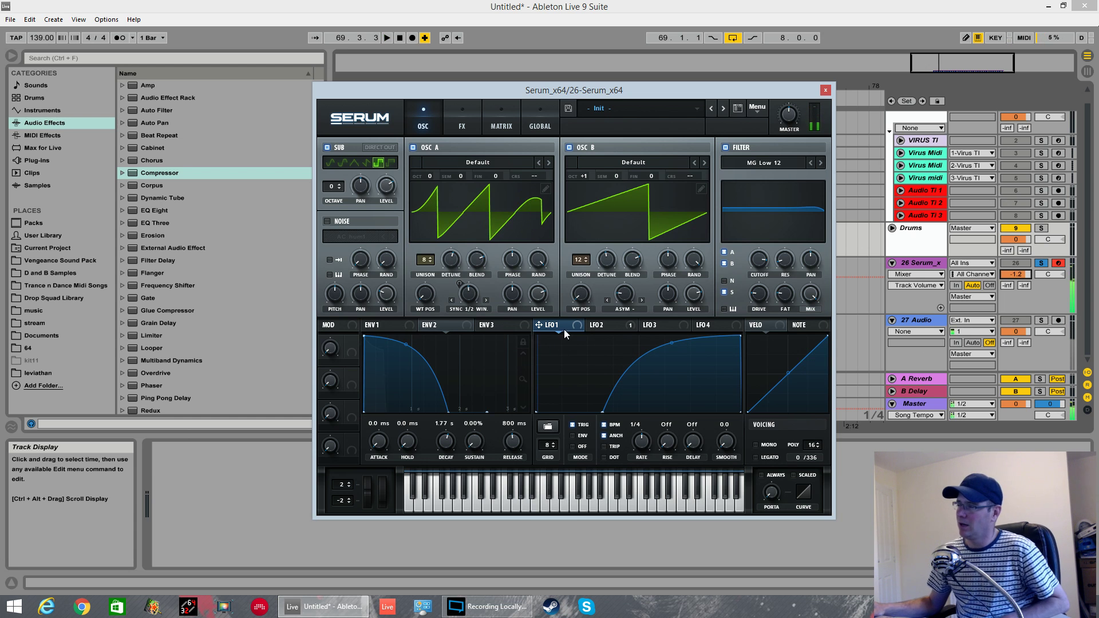
# Step: Reshape LFO 1 with a longer flat start, a steep inward-curving rise, a full-level plateau and a rounded drop at the end
pyautogui.moveTo(602, 411); pyautogui.dragTo(610, 410)
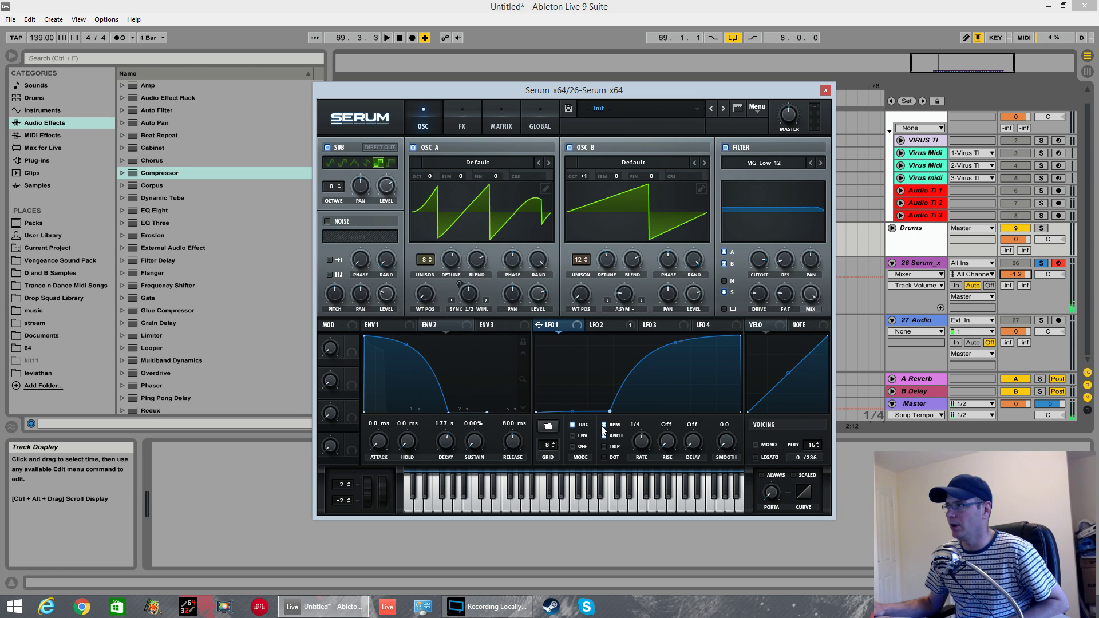
pyautogui.moveTo(572, 424)
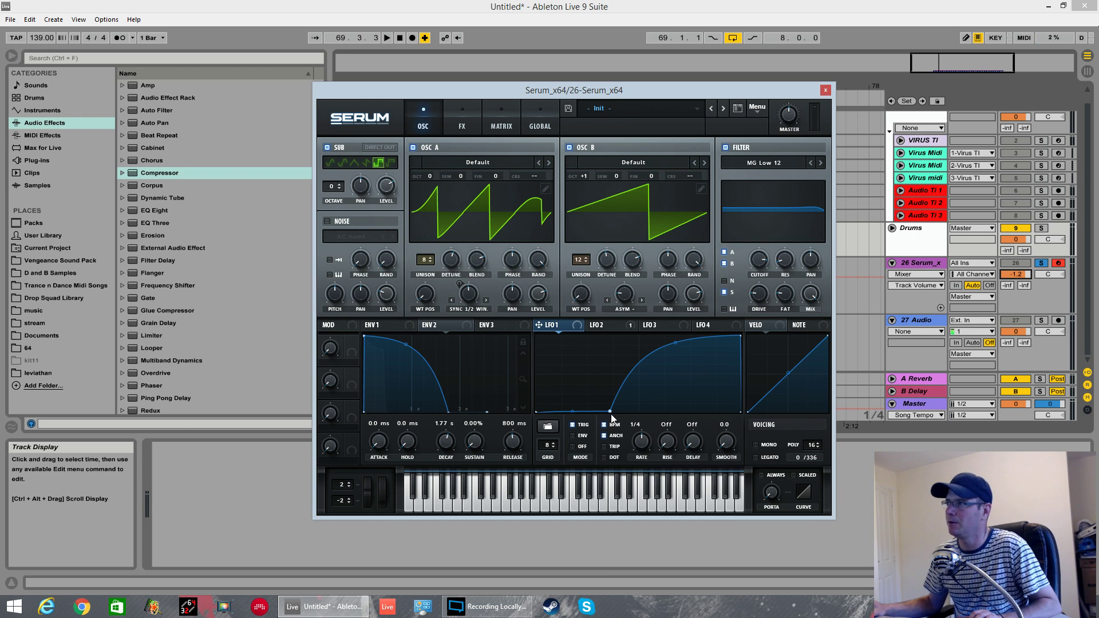
pyautogui.moveTo(641, 359)
pyautogui.mouseDown()
pyautogui.moveTo(645, 336)
pyautogui.moveTo(630, 362)
pyautogui.mouseUp()
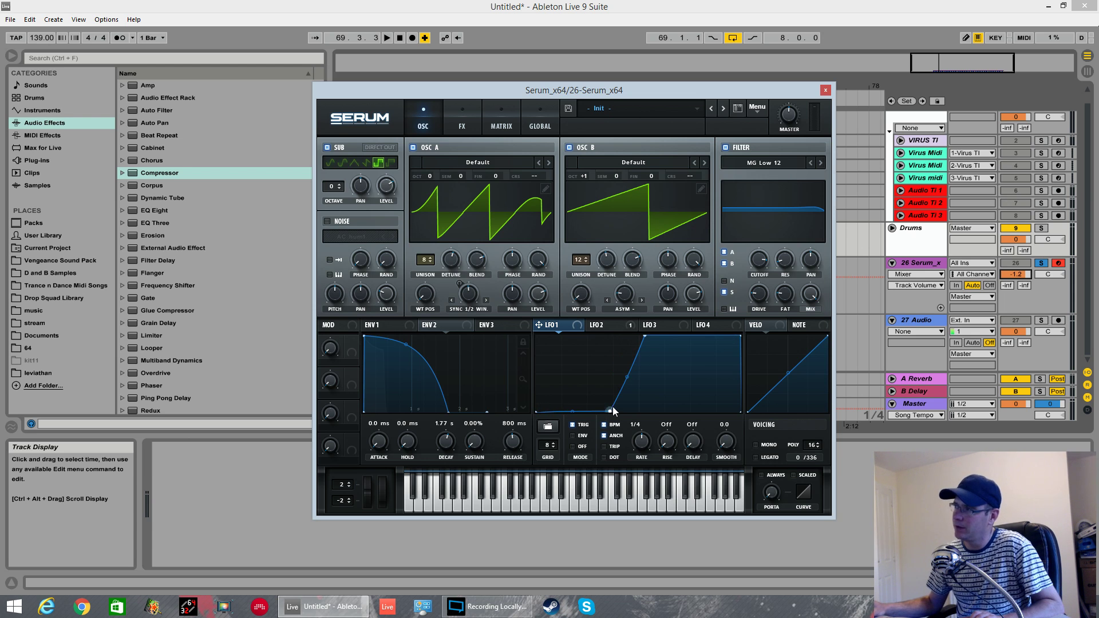
pyautogui.moveTo(625, 382); pyautogui.dragTo(627, 396)
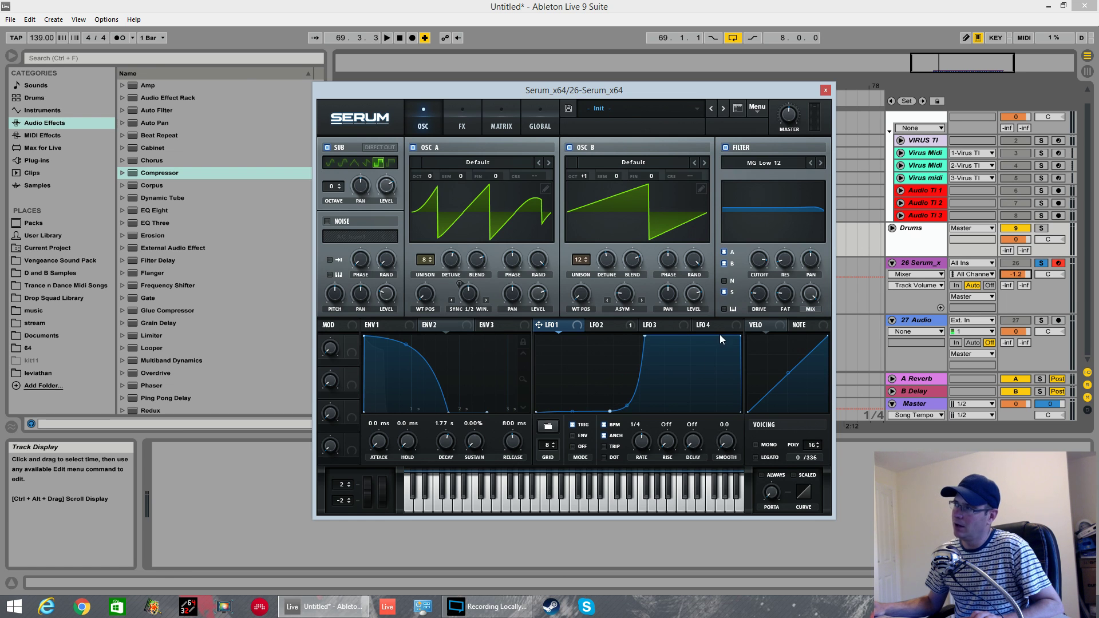
pyautogui.moveTo(738, 336); pyautogui.dragTo(725, 336)
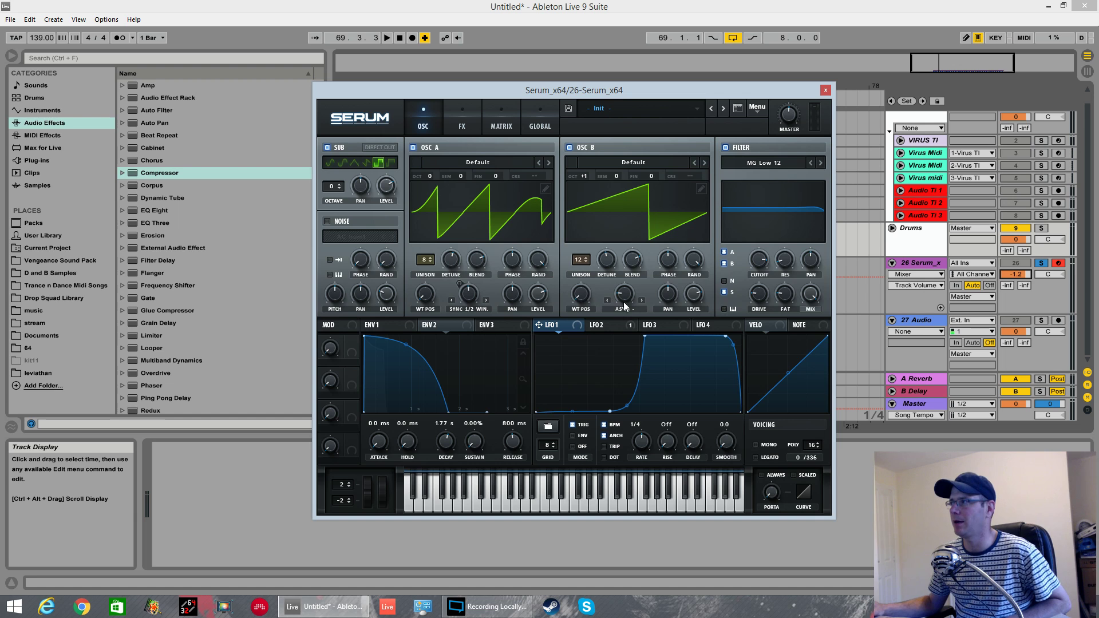
# Step: Assign LFO 1 to the levels of oscillator B, oscillator A and the sub oscillator
pyautogui.moveTo(538, 325); pyautogui.dragTo(698, 294)
pyautogui.moveTo(539, 331); pyautogui.dragTo(387, 186)
# Step: Raise the LFO 1 amounts for B Vol, A Vol and Sub Osc Level to maximum in the matrix, and audition the loop
pyautogui.click(501, 120)
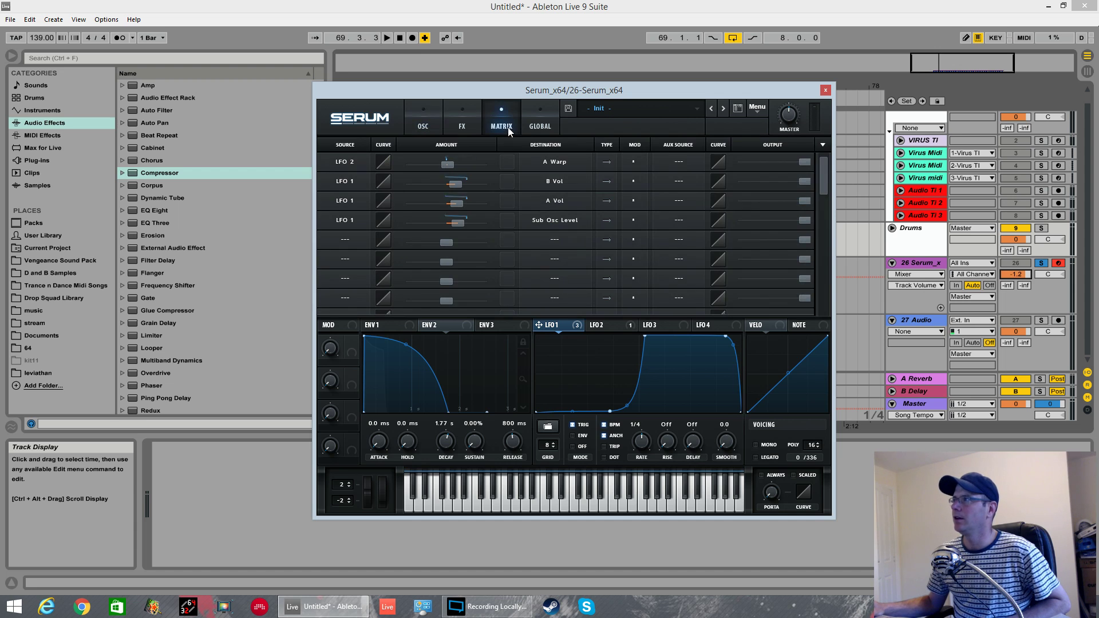
pyautogui.moveTo(458, 183); pyautogui.dragTo(520, 187)
pyautogui.moveTo(457, 203); pyautogui.dragTo(537, 227)
pyautogui.press('space')
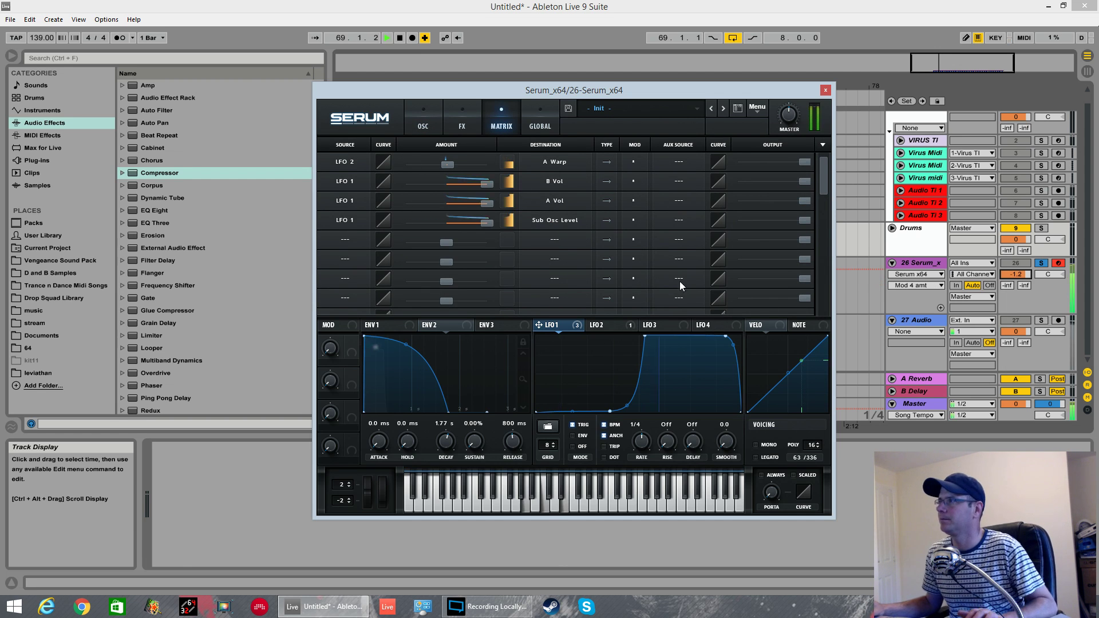
pyautogui.click(423, 120)
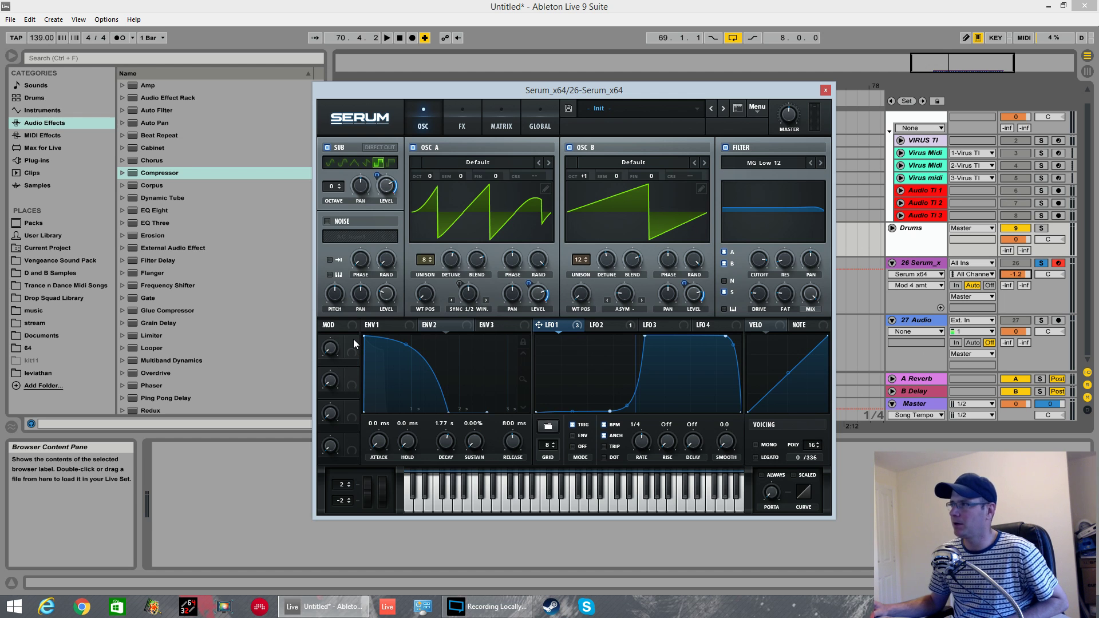
# Step: Assign Macro 1 to the levels of oscillator B, oscillator A and the sub oscillator
pyautogui.moveTo(354, 342)
pyautogui.mouseDown()
pyautogui.moveTo(710, 281)
pyautogui.moveTo(683, 293)
pyautogui.moveTo(682, 344)
pyautogui.mouseUp()
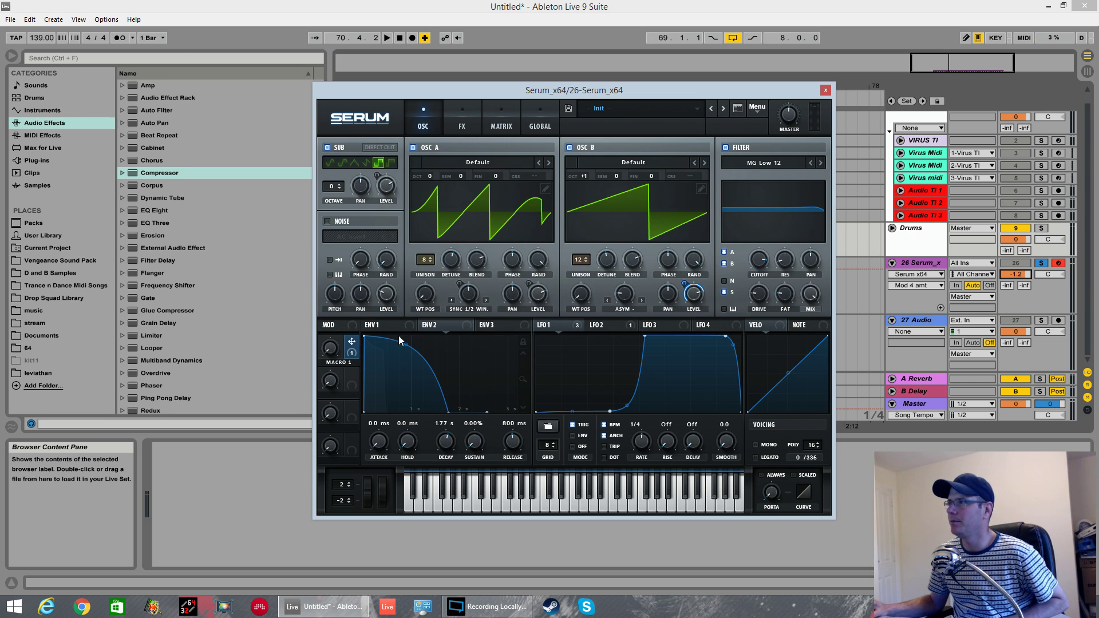
pyautogui.moveTo(352, 344); pyautogui.dragTo(529, 340)
pyautogui.moveTo(352, 343); pyautogui.dragTo(387, 188)
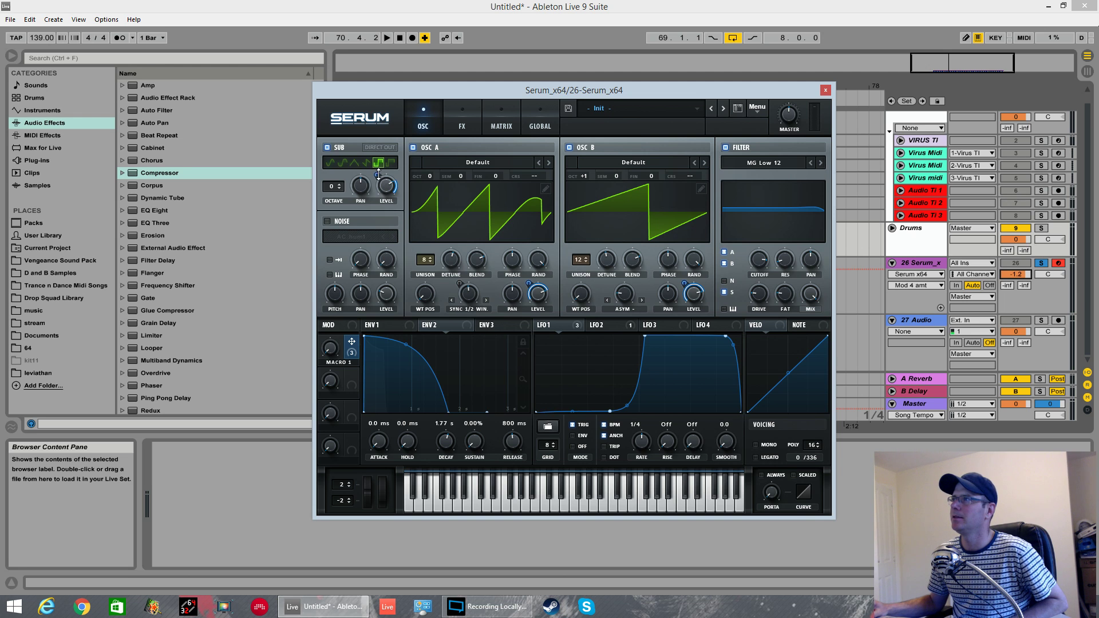
# Step: Audition the loop while sweeping Macro 1, and review the Macro 1 level routings in the matrix
pyautogui.press('space')
pyautogui.moveTo(333, 330); pyautogui.dragTo(363, 258)
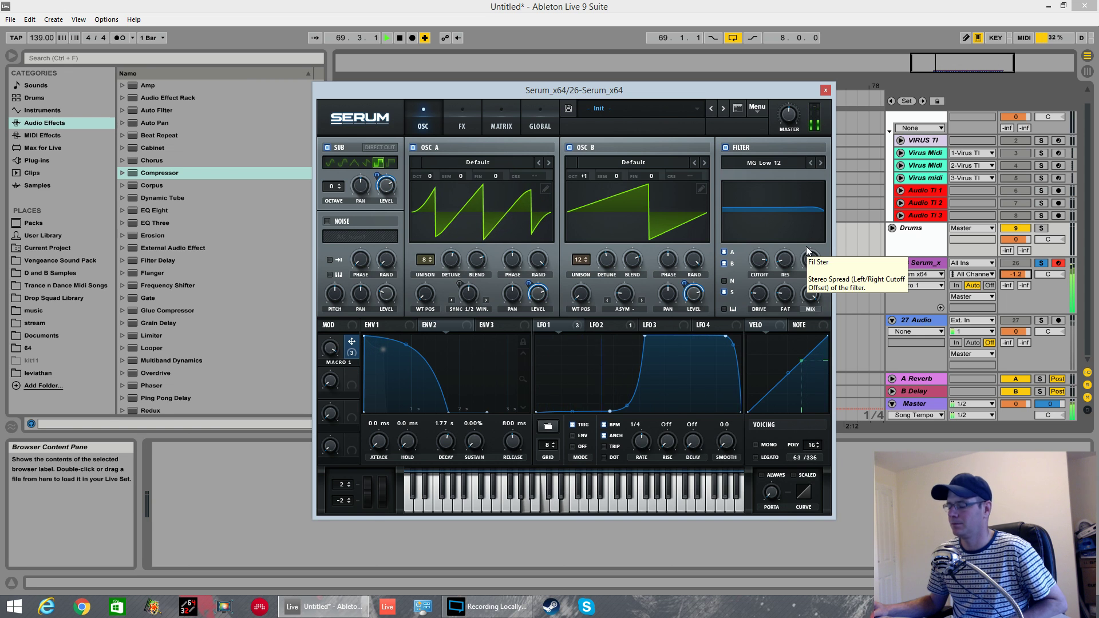
pyautogui.press('space')
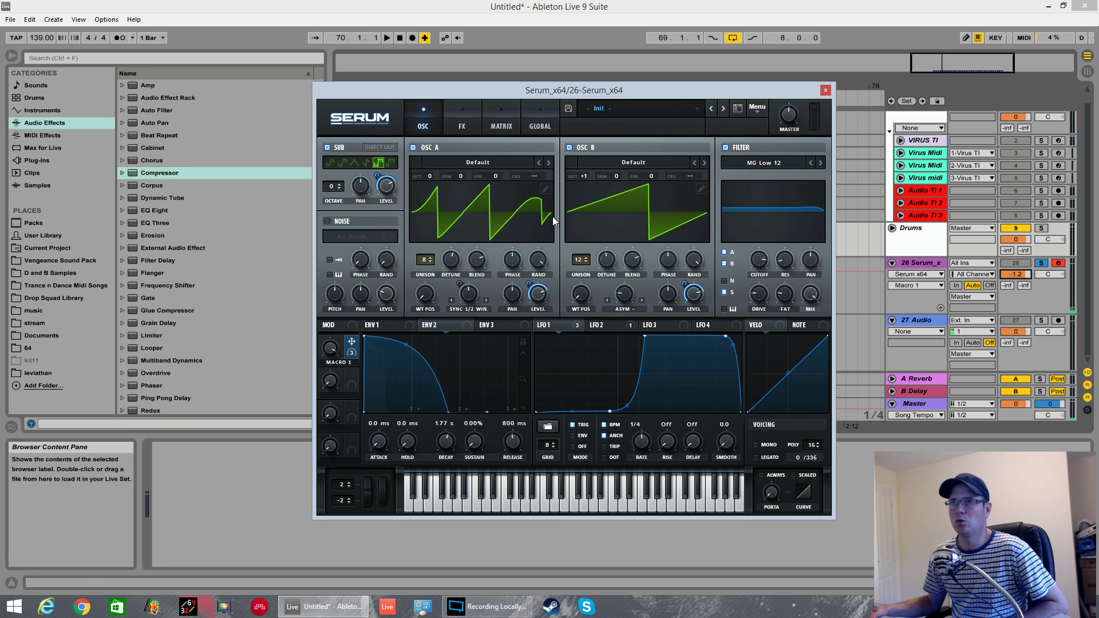
pyautogui.click(503, 128)
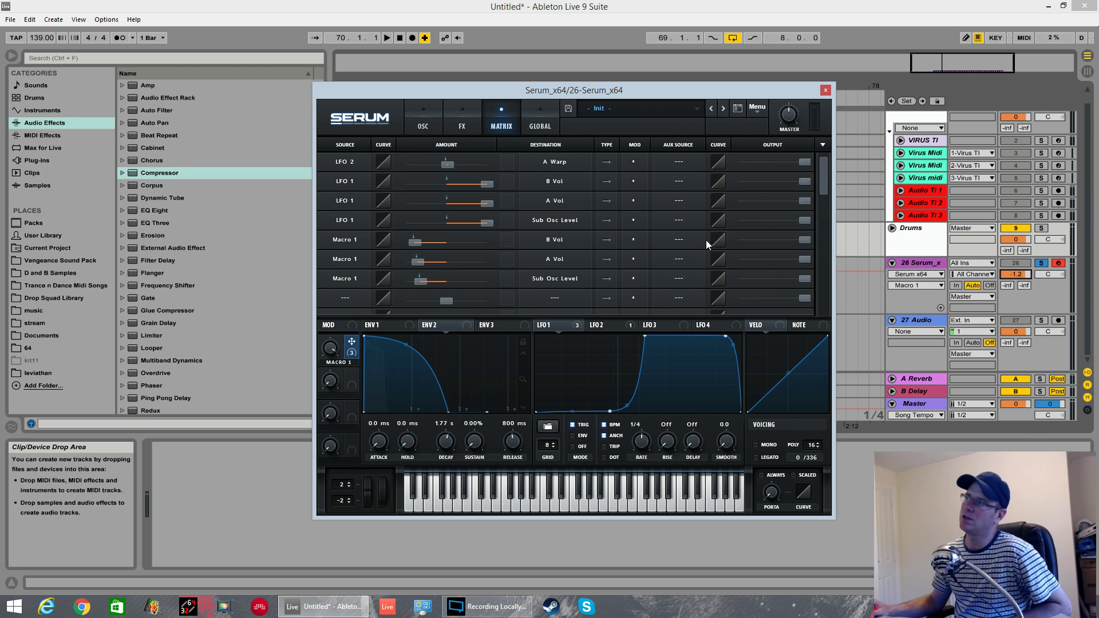
pyautogui.click(436, 125)
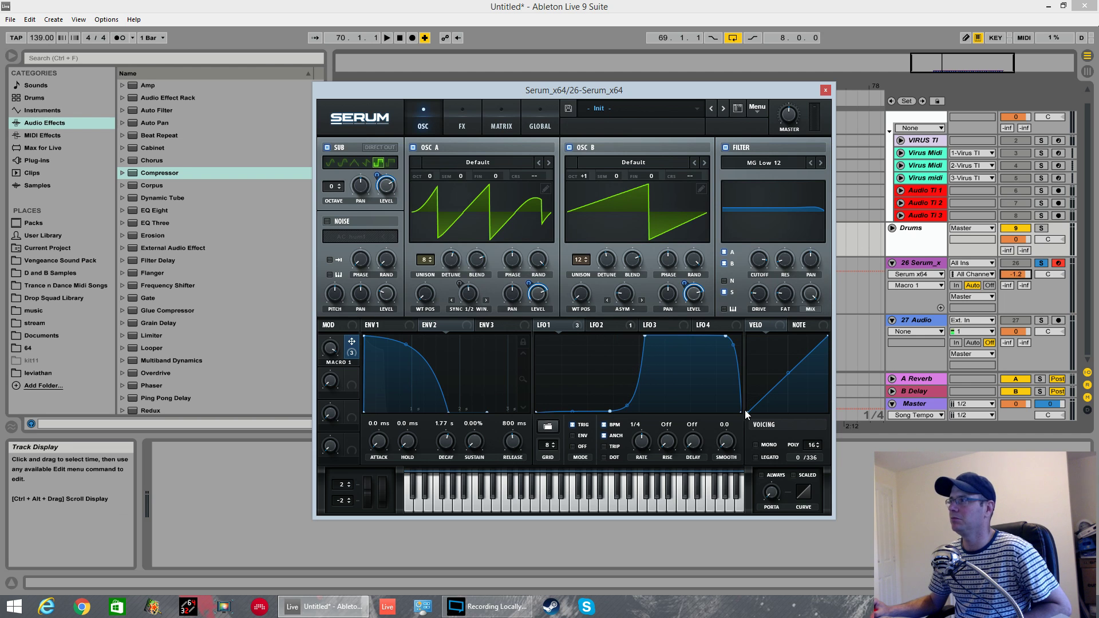
# Step: Load the Sidechain shape SC5 into LFO 1 with its start point lowered to zero, and audition the loop
pyautogui.click(550, 428)
pyautogui.moveTo(596, 444)
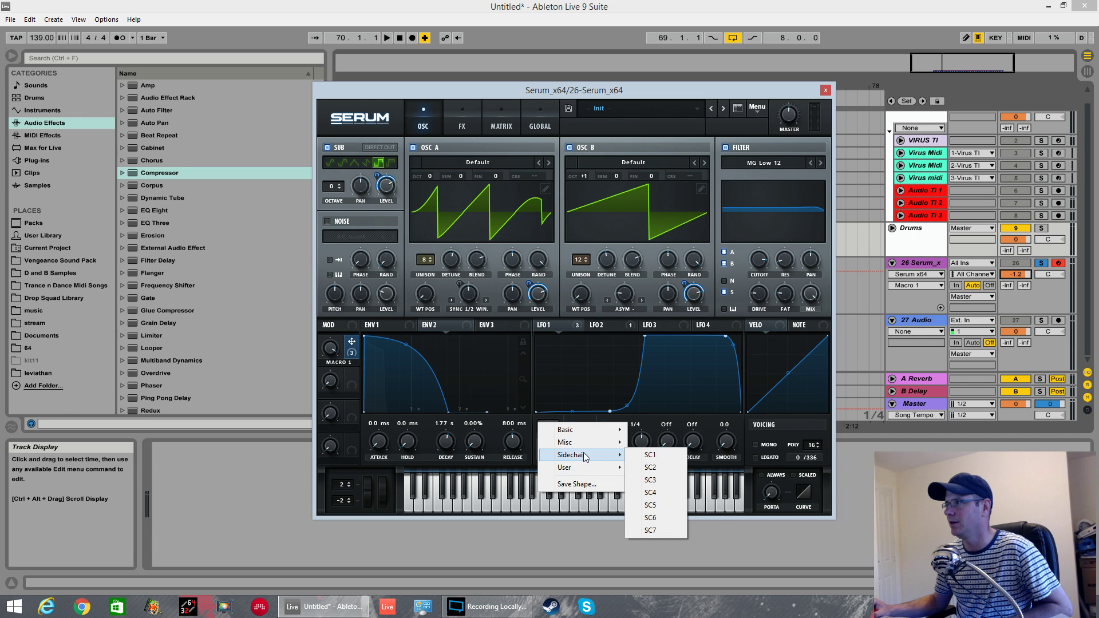
pyautogui.click(658, 506)
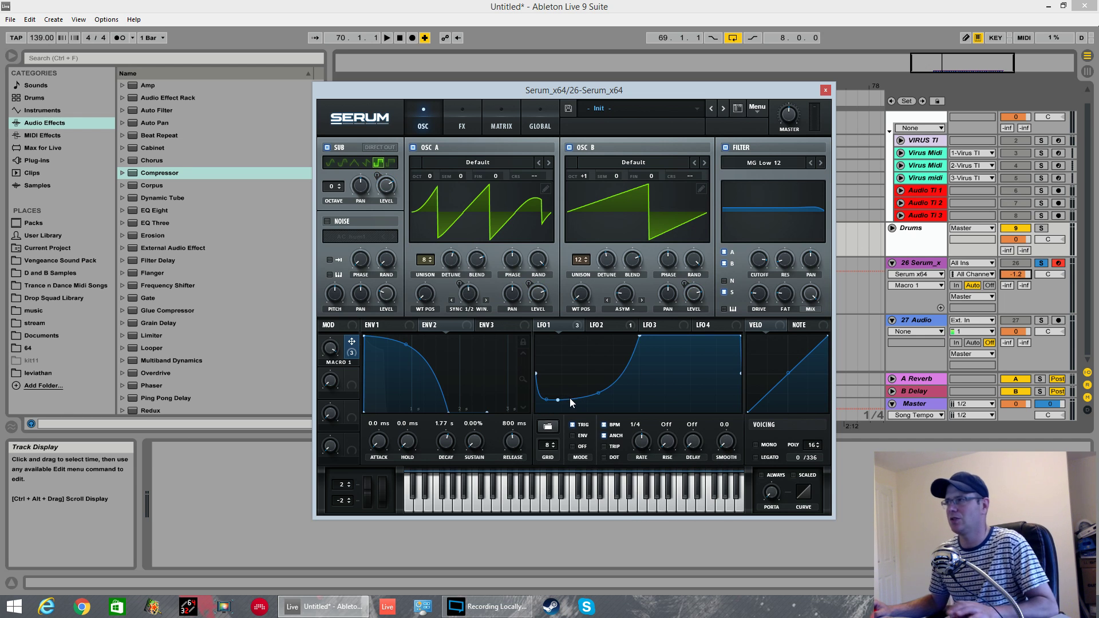
pyautogui.press('space')
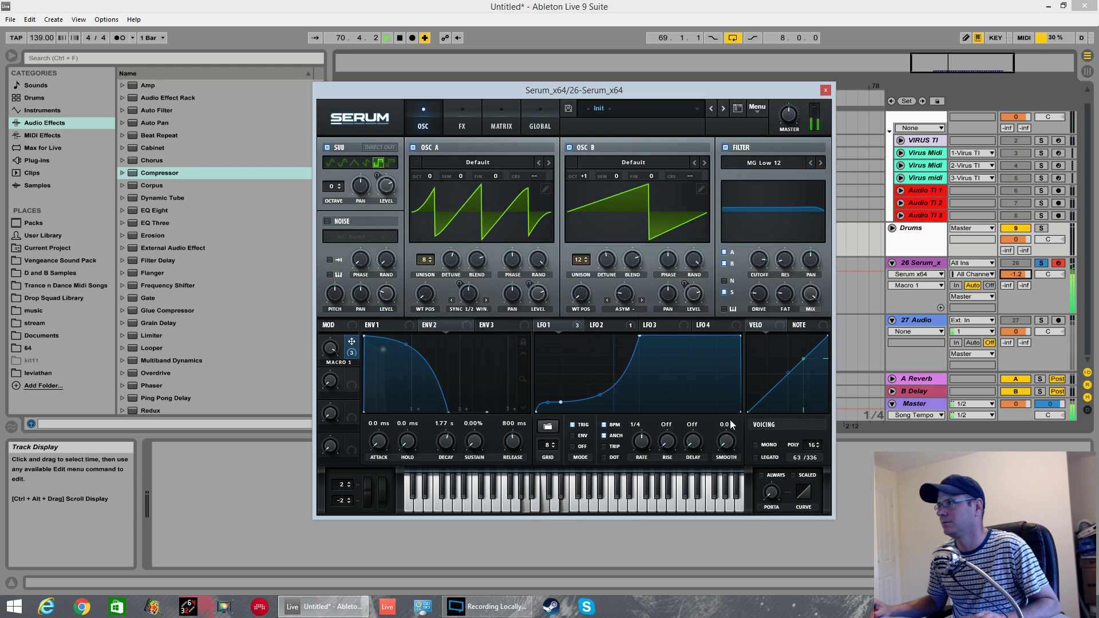
pyautogui.press('space')
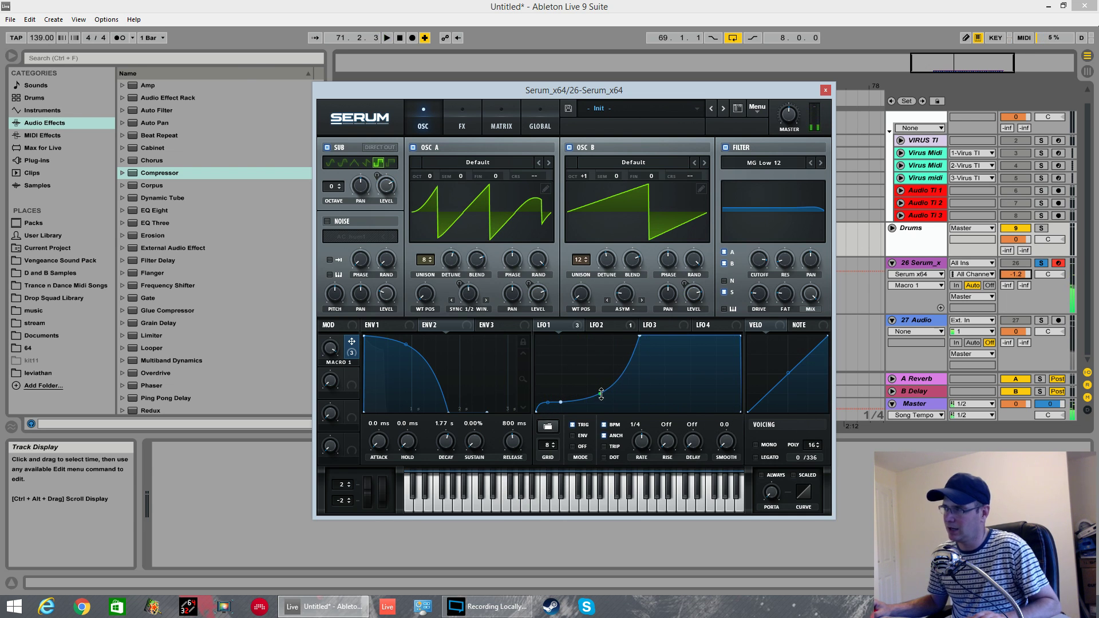
# Step: Bend the rising curve of LFO 1 to stay low longer and climb more steeply while the loop plays
pyautogui.press('space')
pyautogui.moveTo(601, 394); pyautogui.dragTo(619, 409)
pyautogui.press('space')
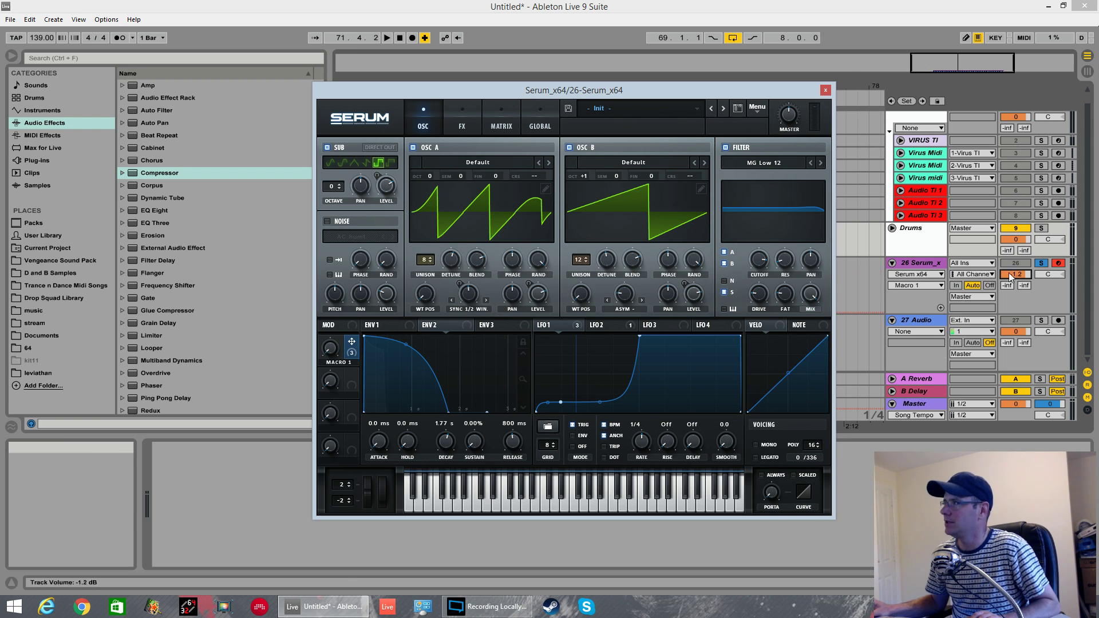
# Step: Unsolo the Serum track and sweep Macro 1 while the full mix plays to compare the pumping effect
pyautogui.press('space')
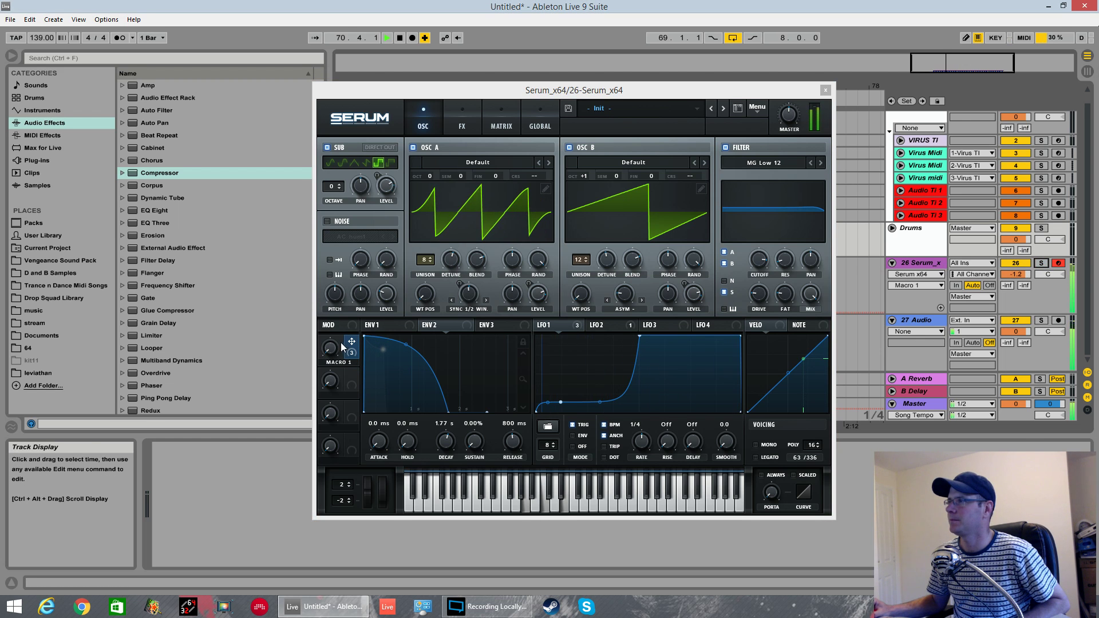
pyautogui.click(336, 345)
pyautogui.moveTo(335, 292); pyautogui.dragTo(336, 260)
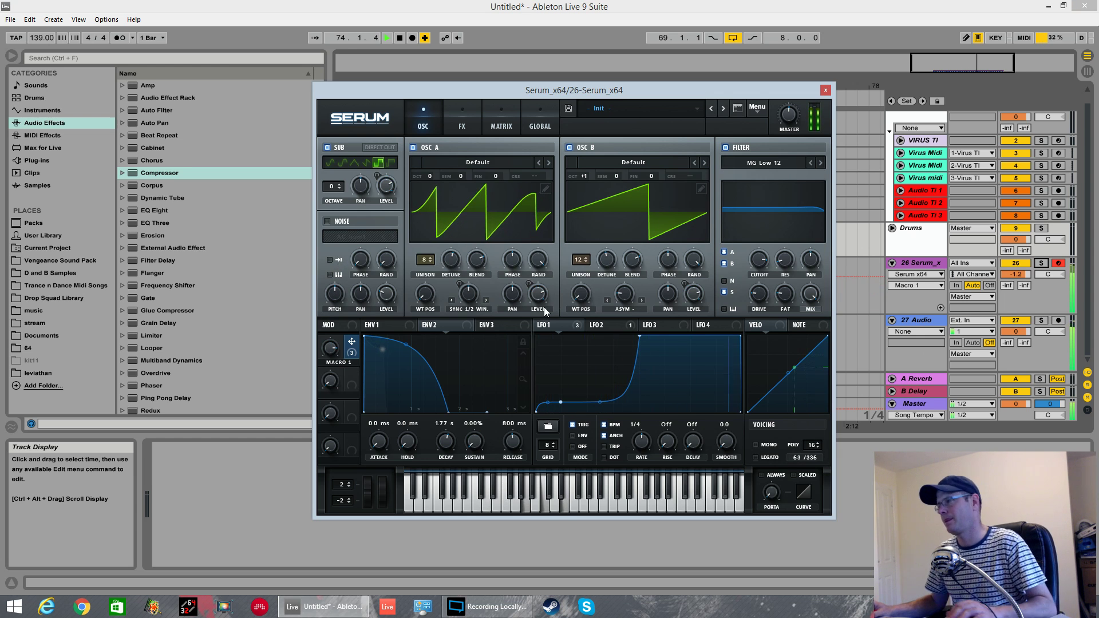
pyautogui.press('space')
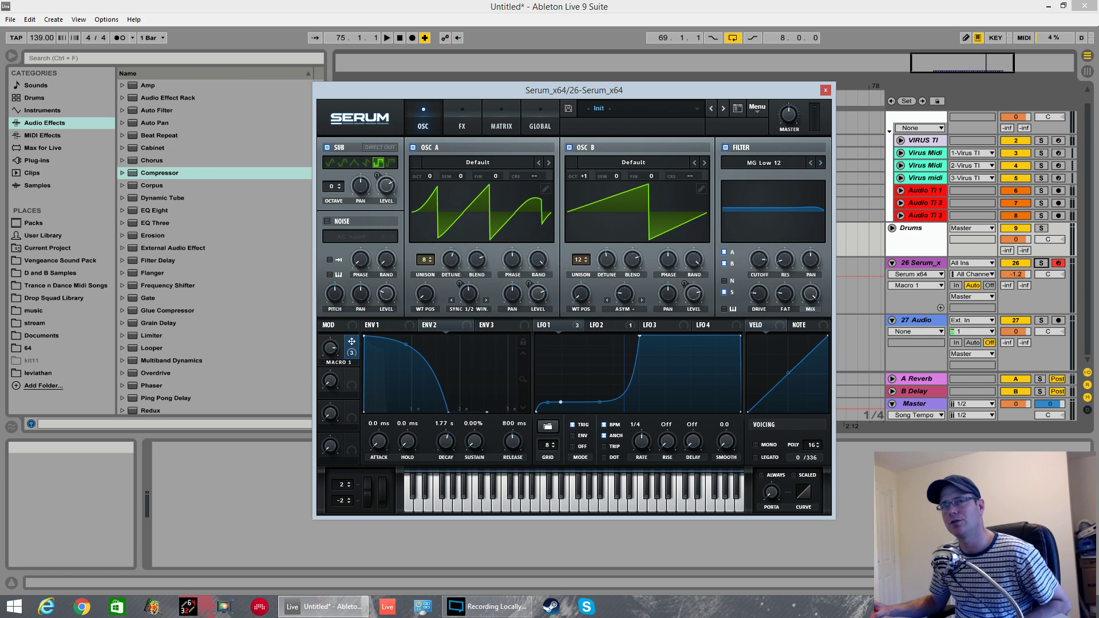
pyautogui.hotkey('alt', 'Tab')
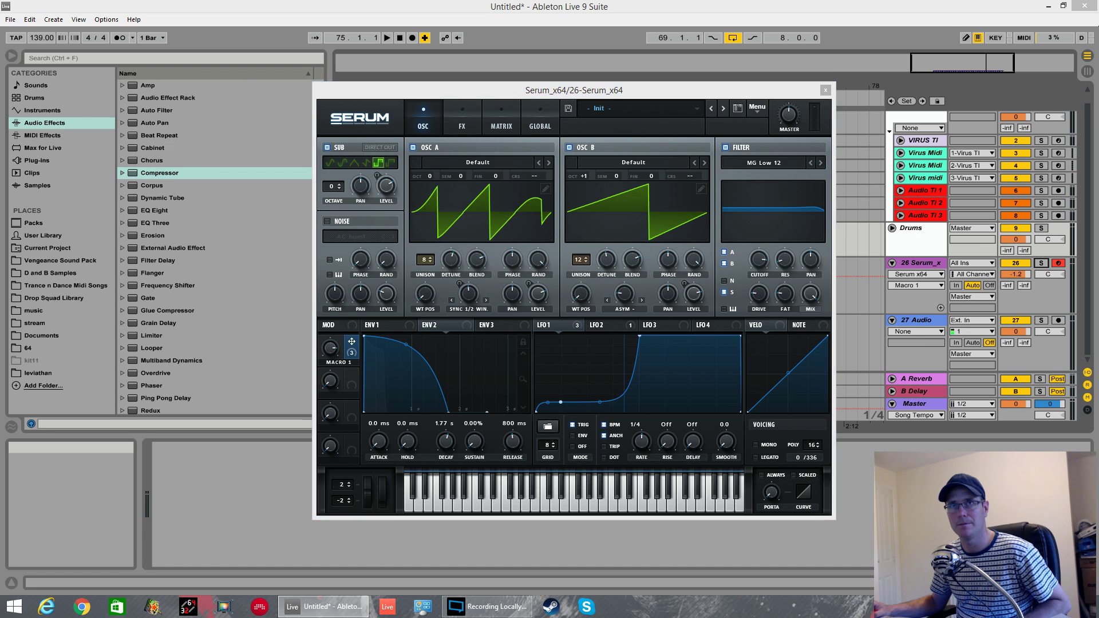